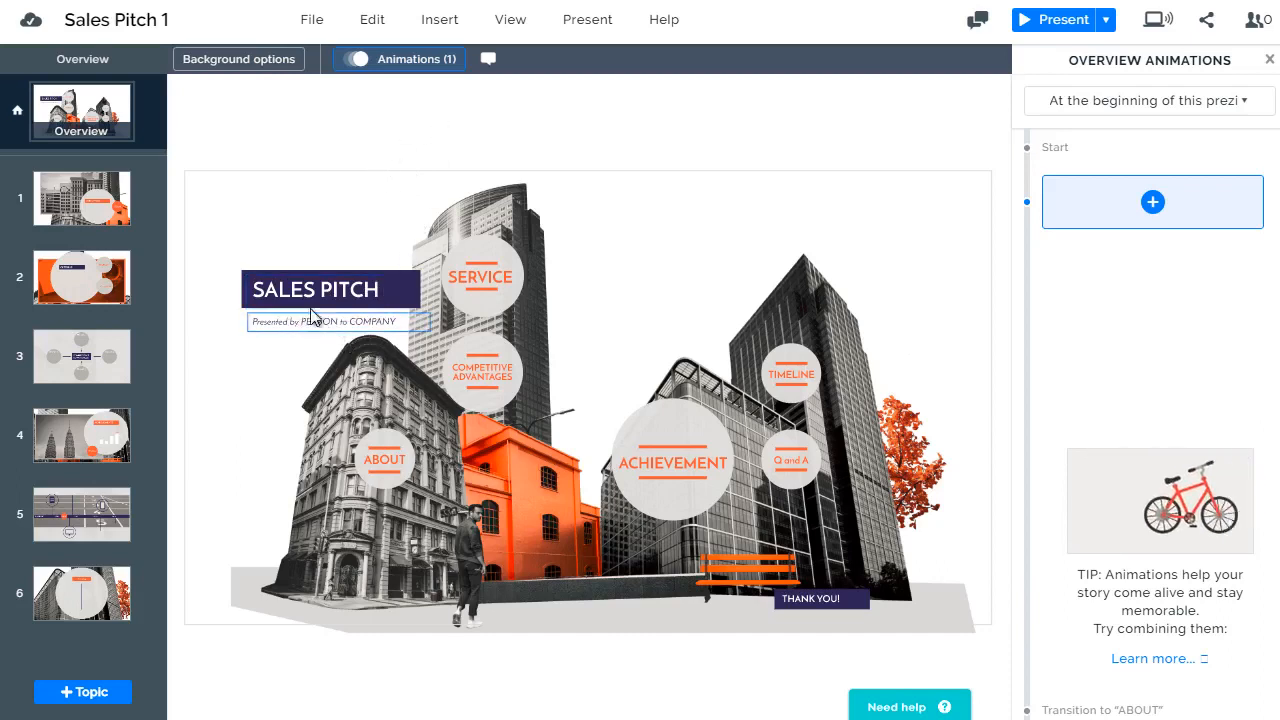
Move the SALES PITCH title with its banner slightly upward on the overview and add a Fade in animation to it.
{"action": "left_click", "coordinate": [348, 298]}
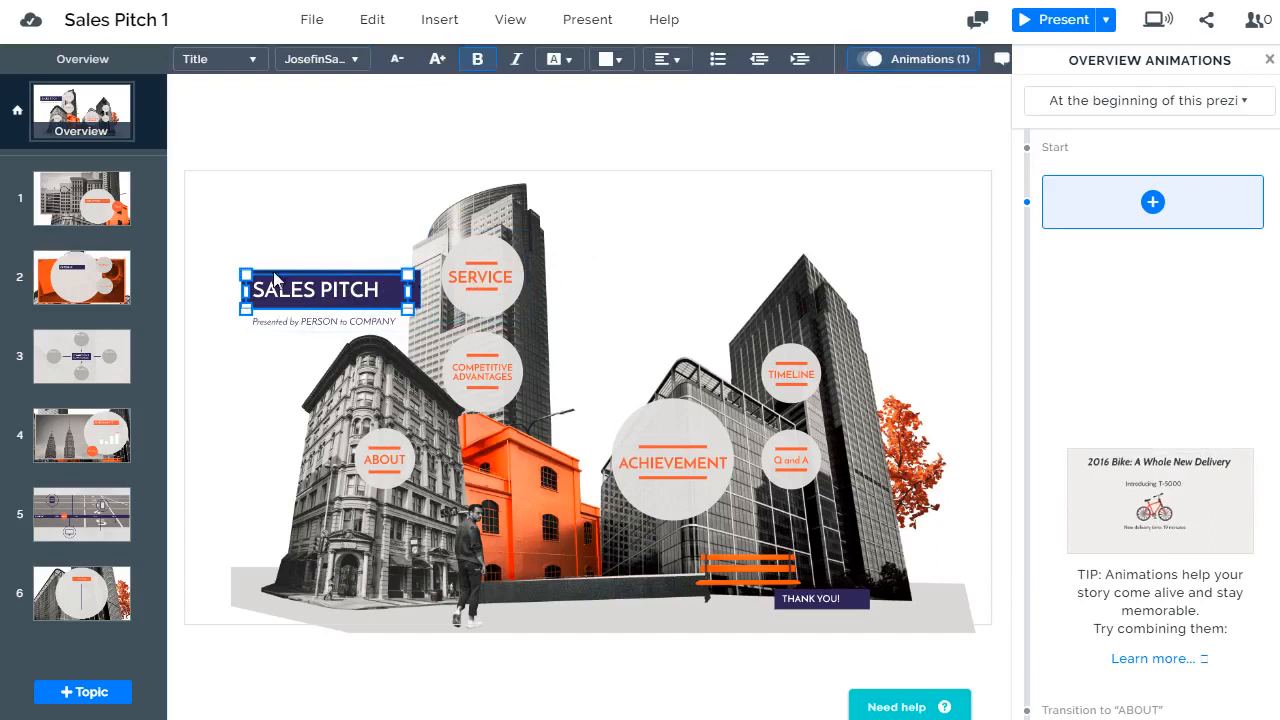
{"action": "left_click_drag", "start_coordinate": [307, 296], "coordinate": [357, 276]}
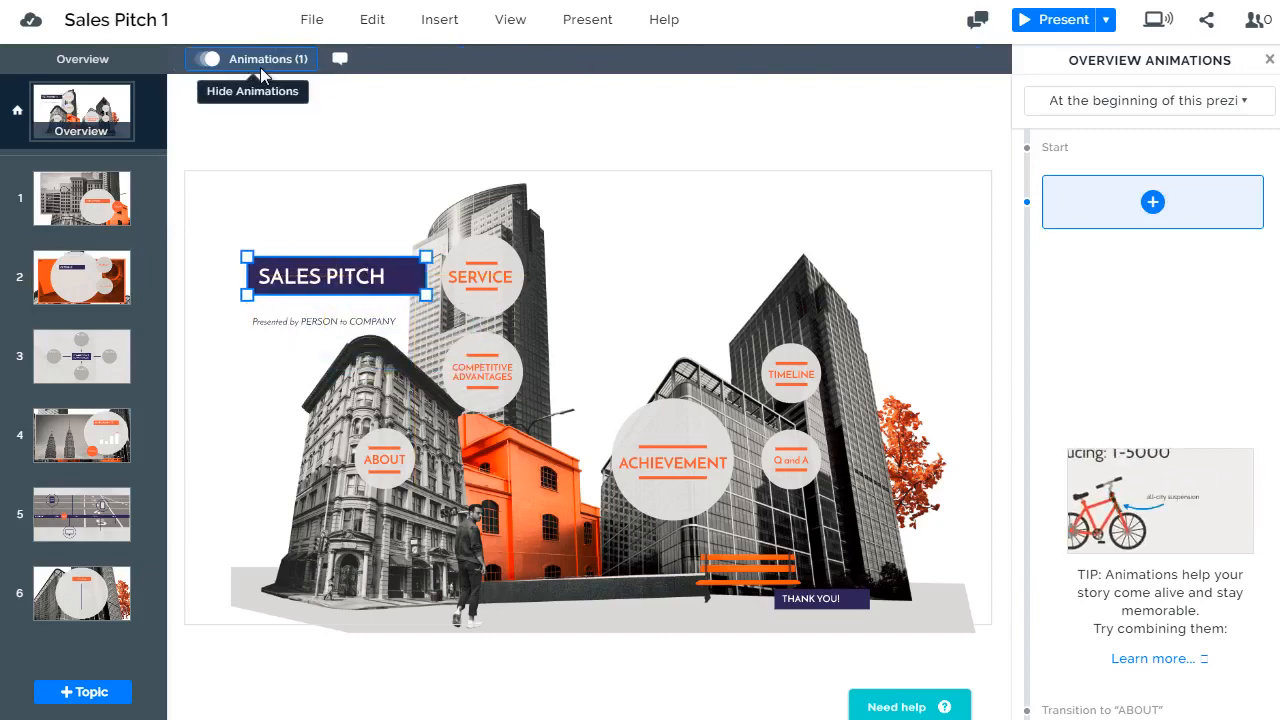
{"action": "left_click", "coordinate": [1150, 205]}
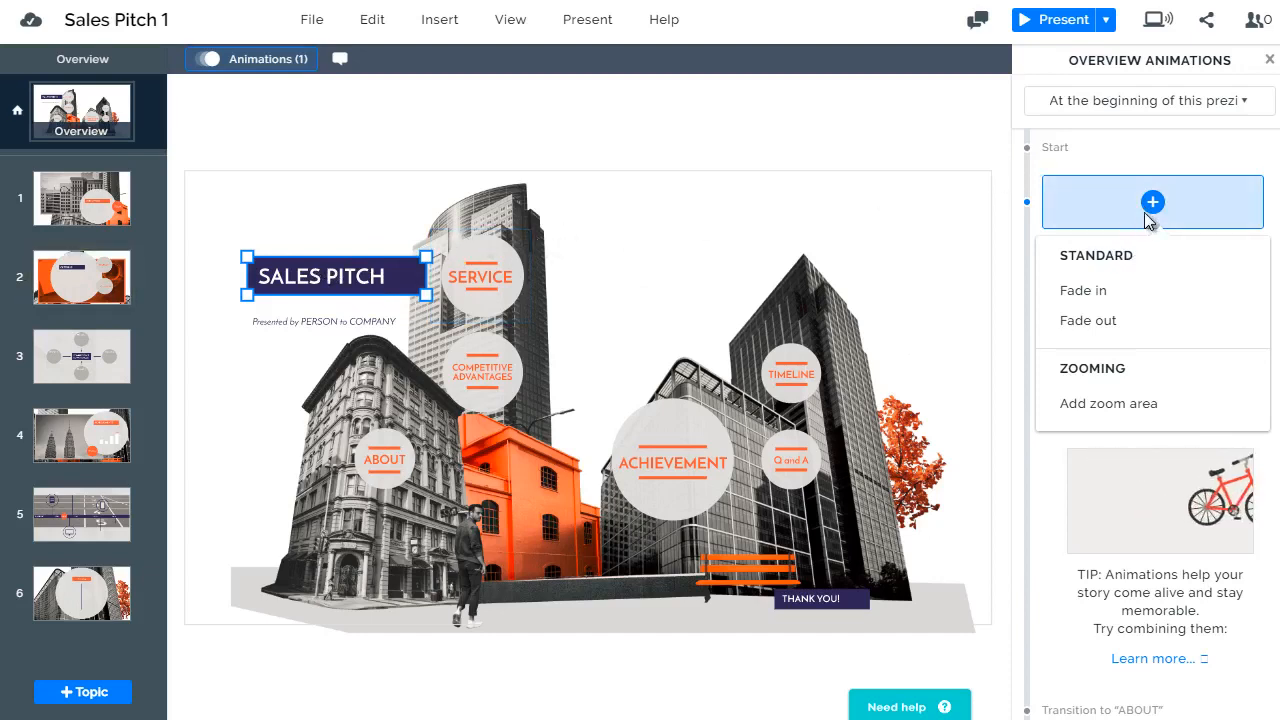
{"action": "left_click", "coordinate": [1106, 294]}
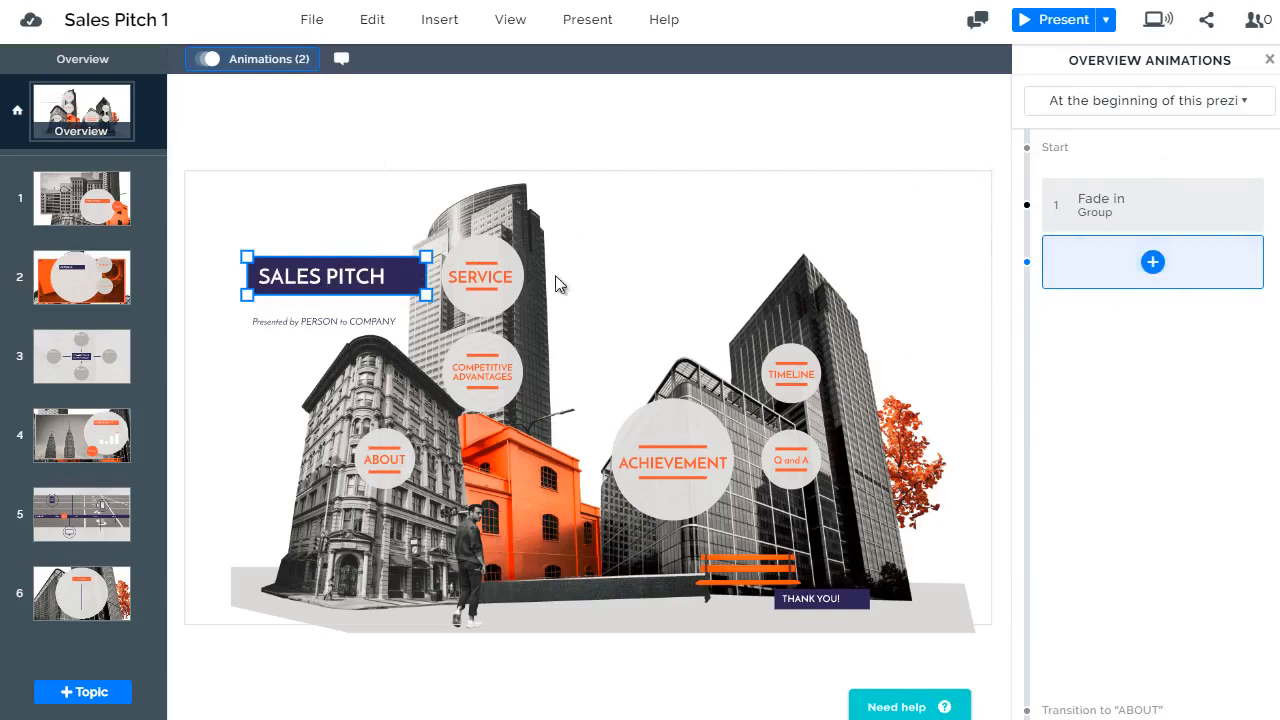
Add a Fade in animation to the "Presented by PERSON to COMPANY" subtitle on the overview.
{"action": "left_click", "coordinate": [335, 322]}
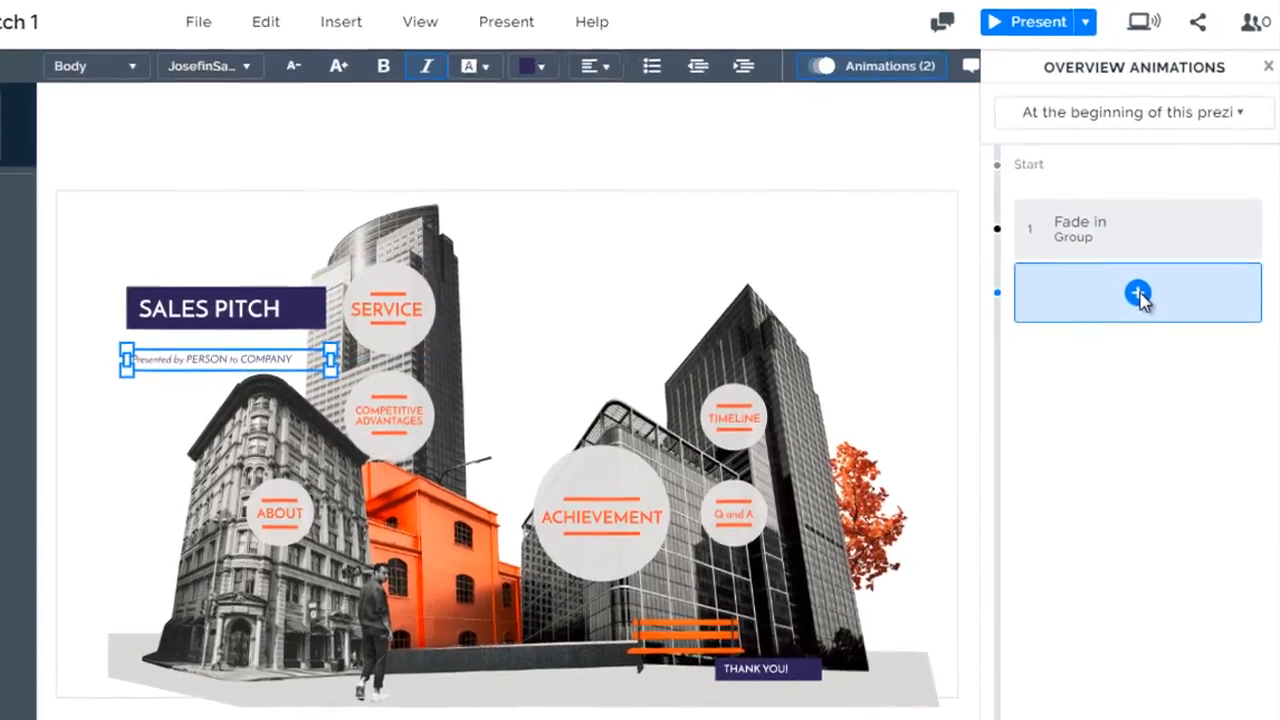
{"action": "left_click", "coordinate": [1150, 267]}
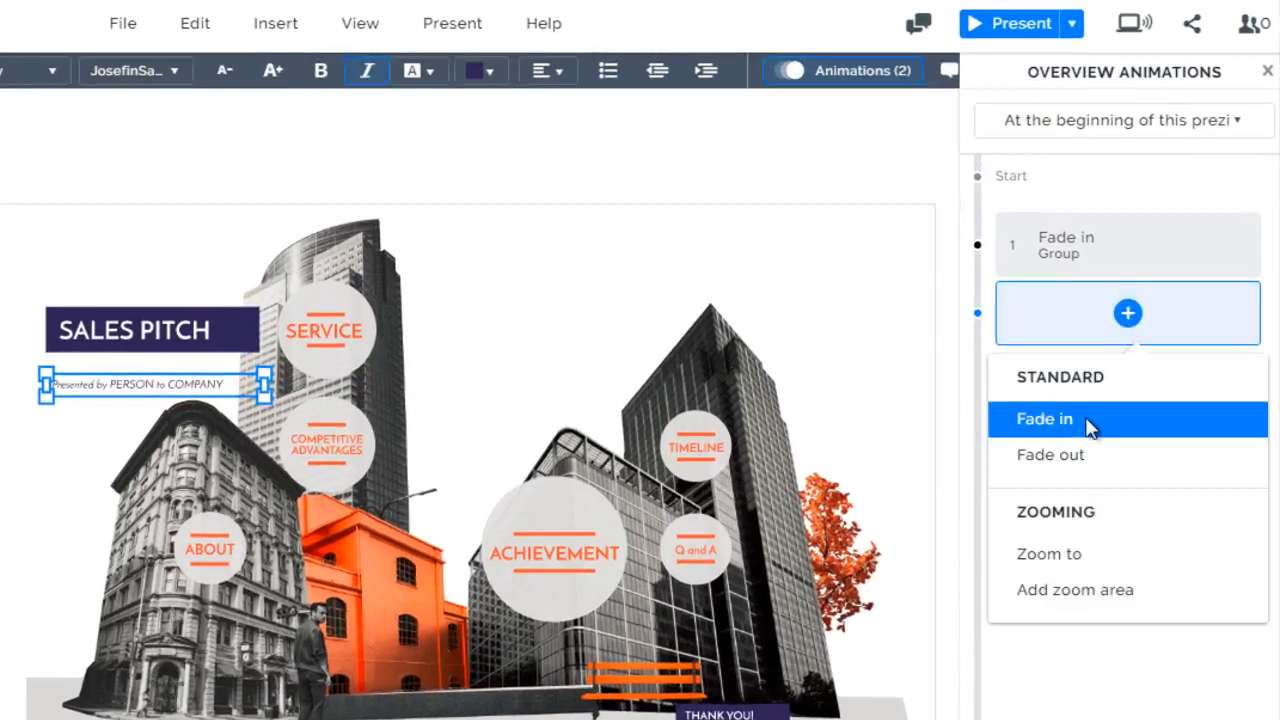
{"action": "left_click", "coordinate": [1087, 420]}
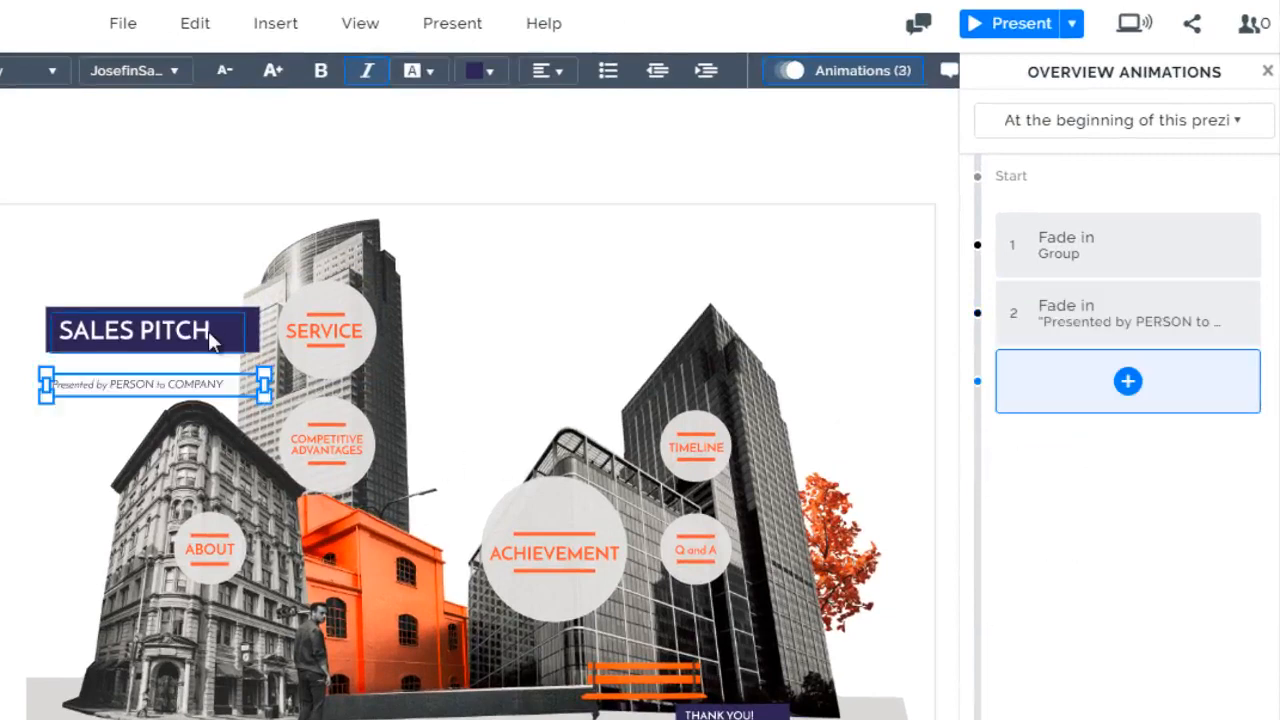
{"action": "left_click", "coordinate": [1127, 382]}
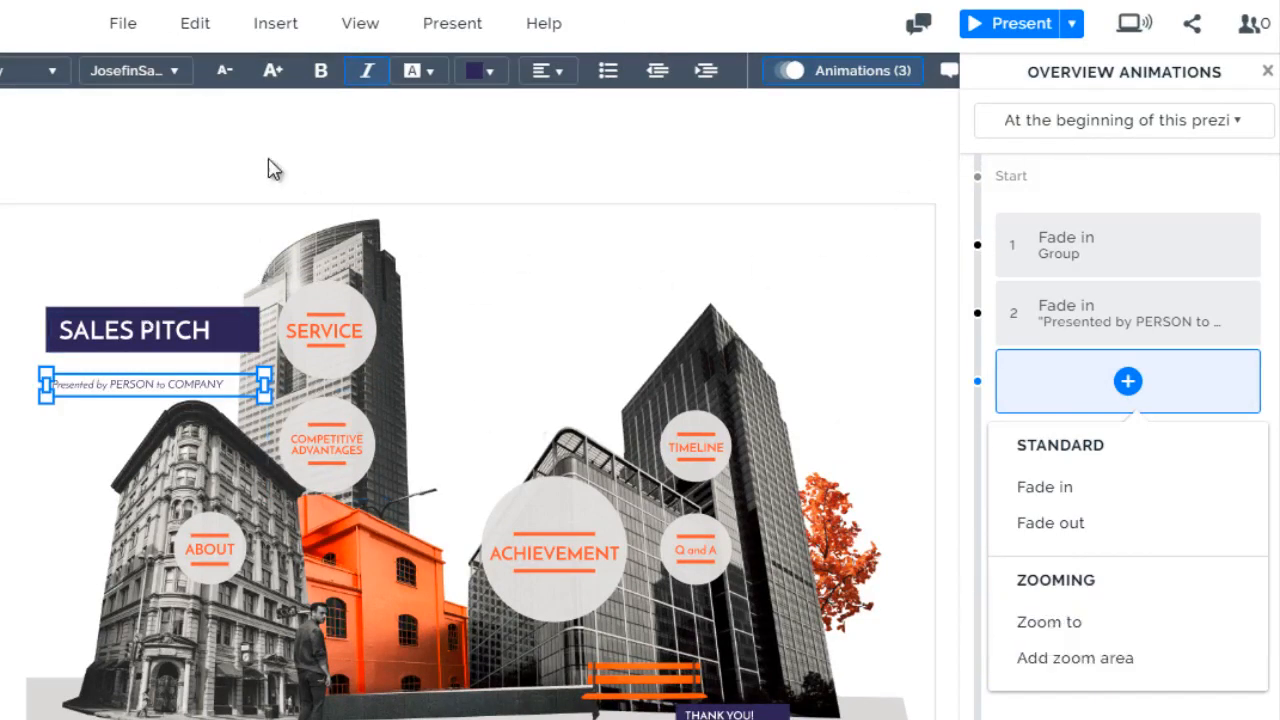
{"action": "left_click", "coordinate": [244, 163]}
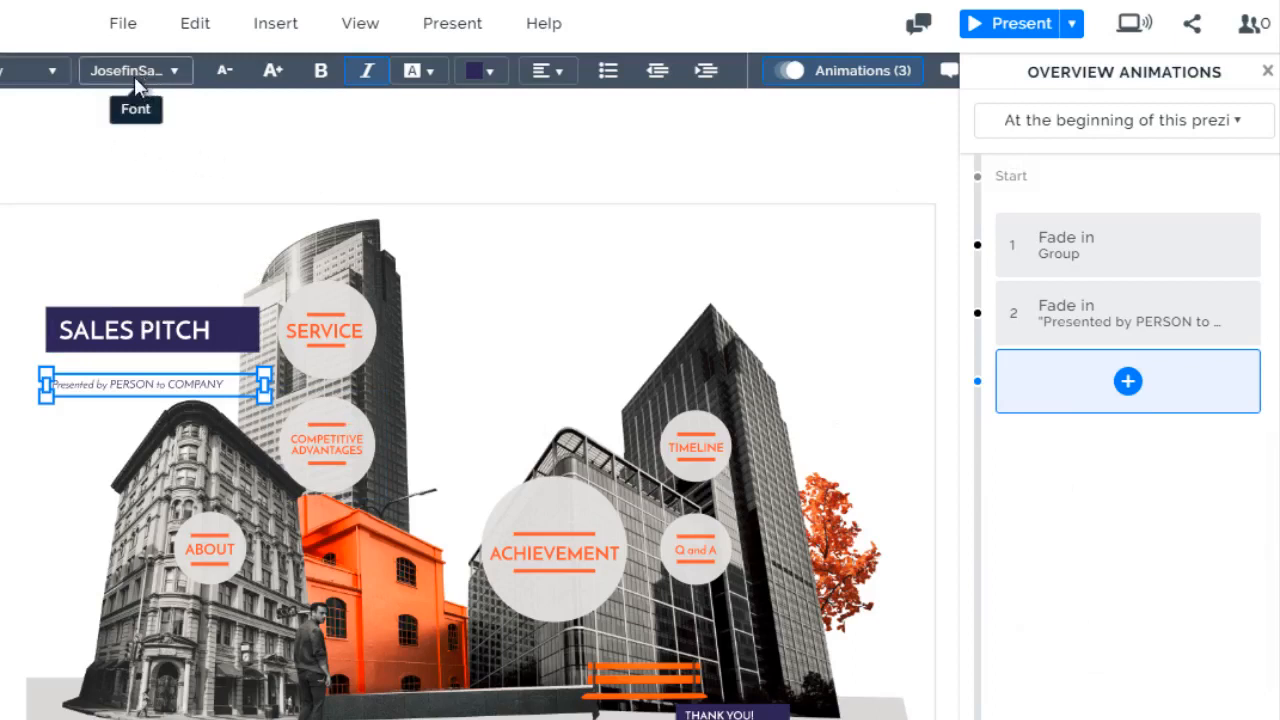
{"action": "left_click", "coordinate": [135, 193]}
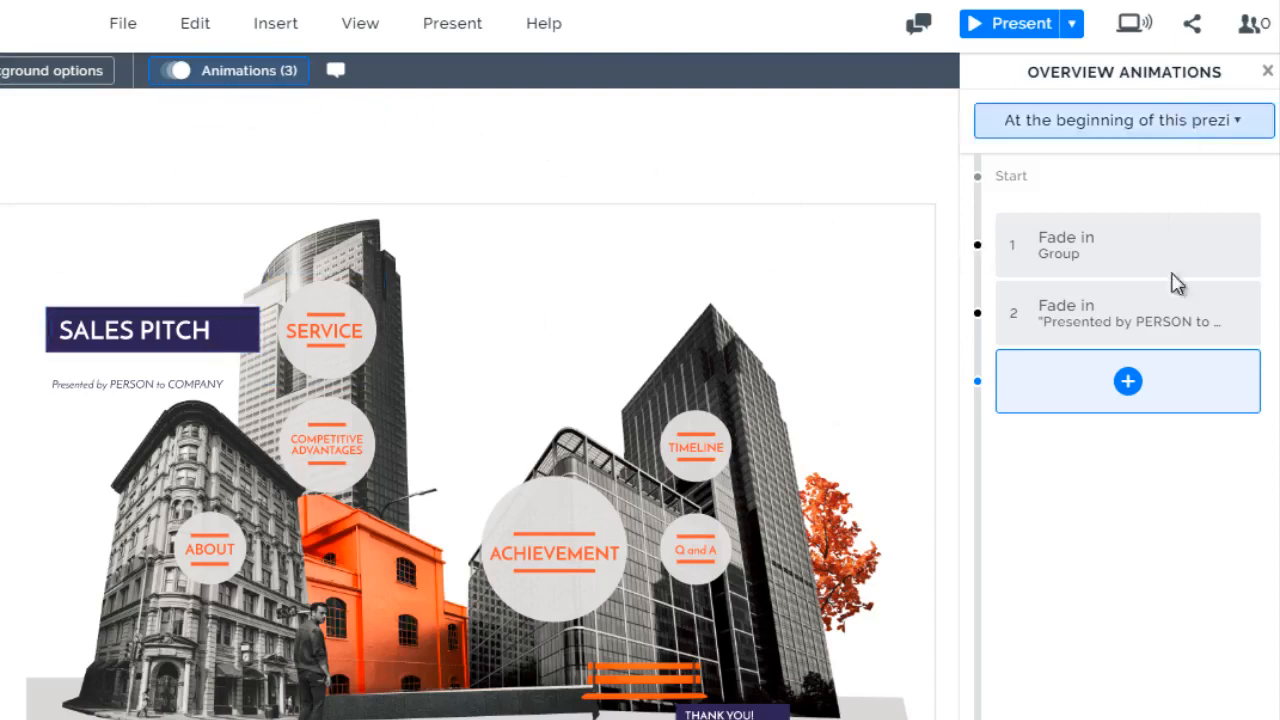
{"action": "left_click", "coordinate": [1097, 122]}
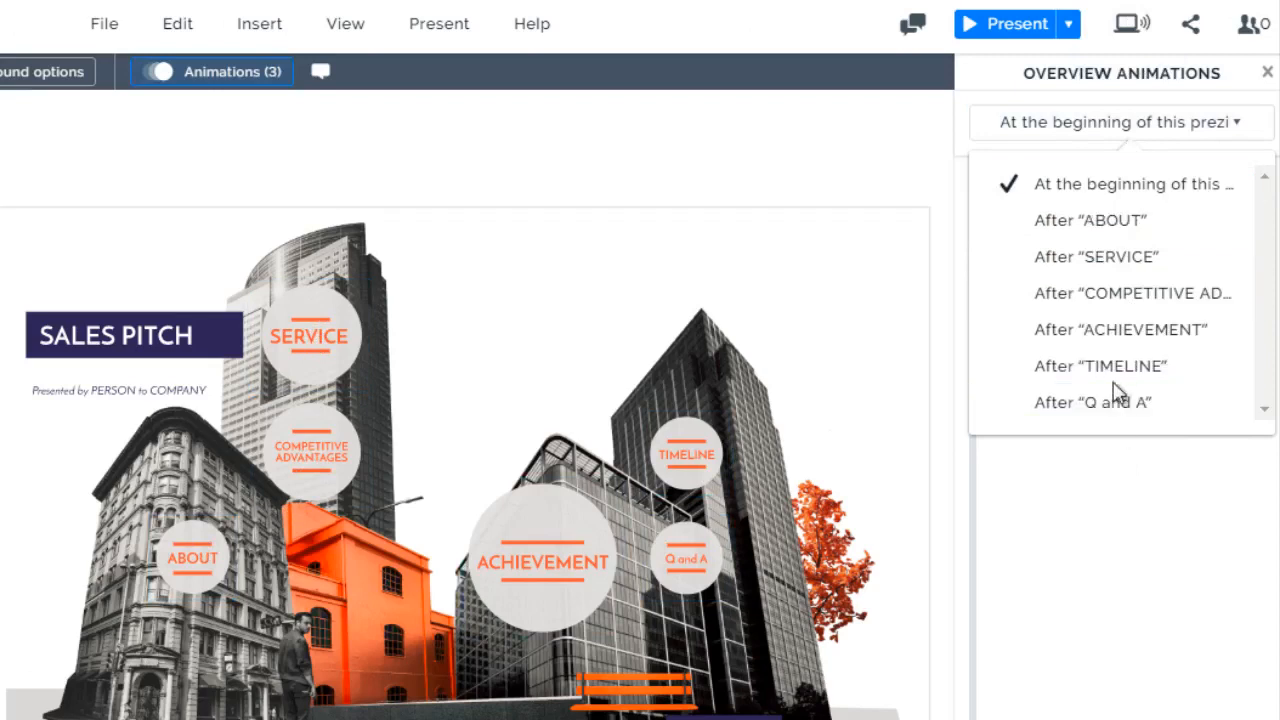
{"action": "left_click", "coordinate": [1068, 480]}
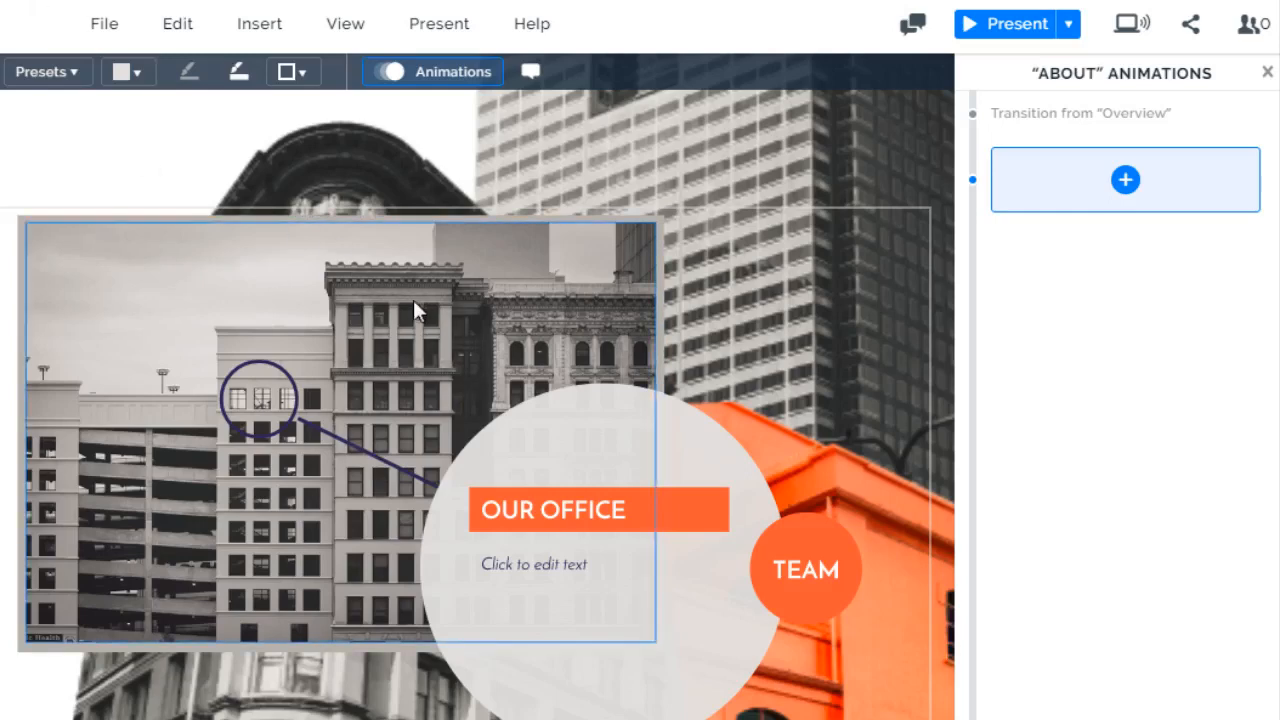
In the ABOUT topic, change the OUR OFFICE heading to "Office Location" and the placeholder beneath it to "Add text here".
{"action": "left_click", "coordinate": [595, 522]}
{"action": "double_click", "coordinate": [597, 510]}
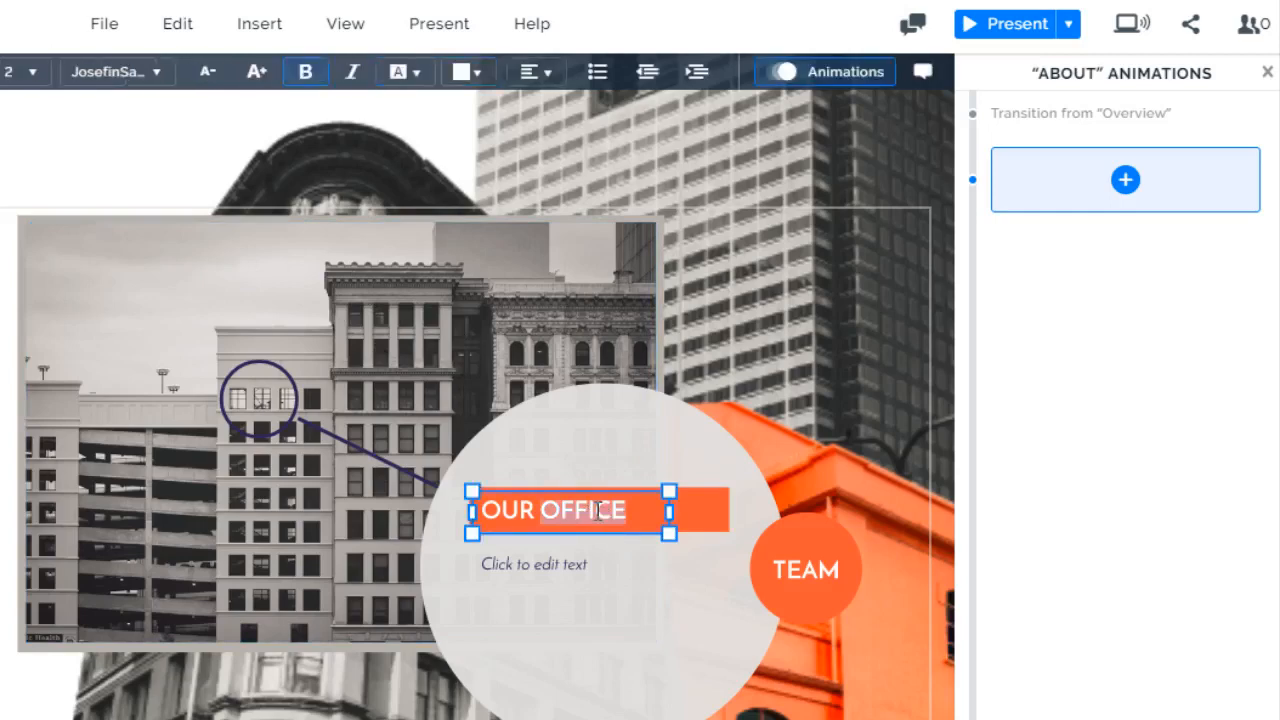
{"action": "left_click_drag", "start_coordinate": [640, 512], "coordinate": [490, 512]}
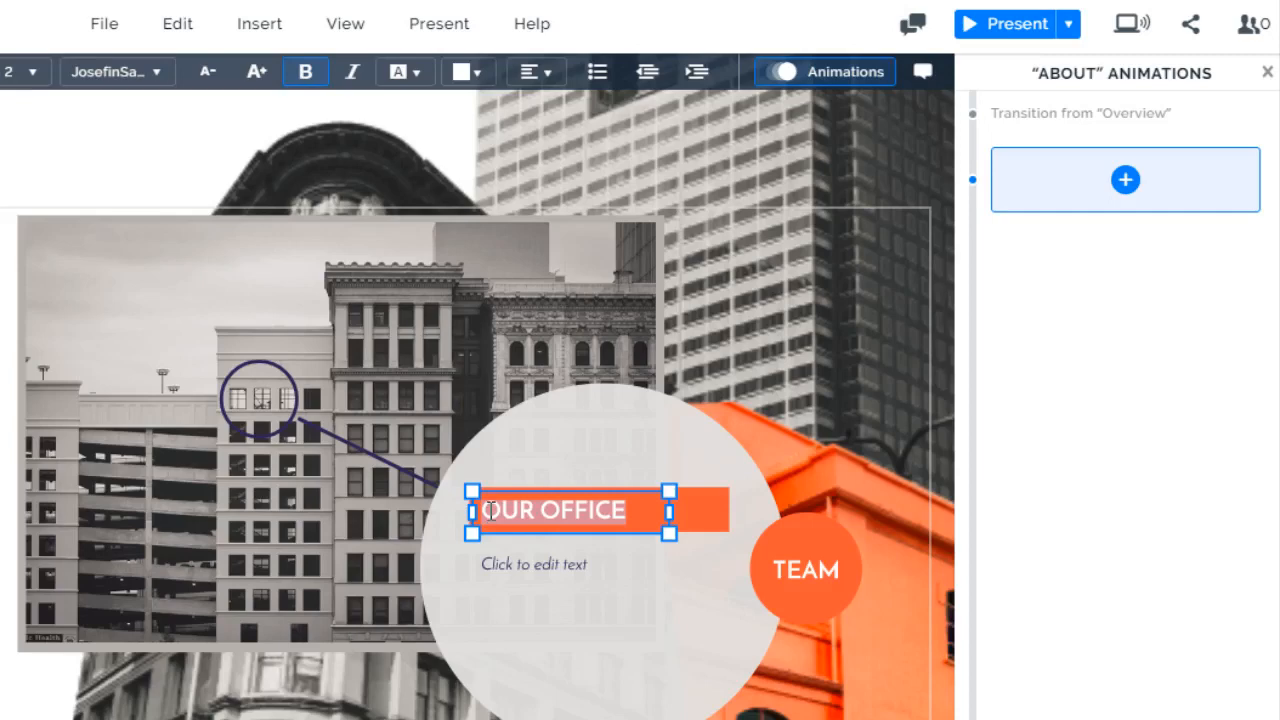
{"action": "type", "text": "Your O"}
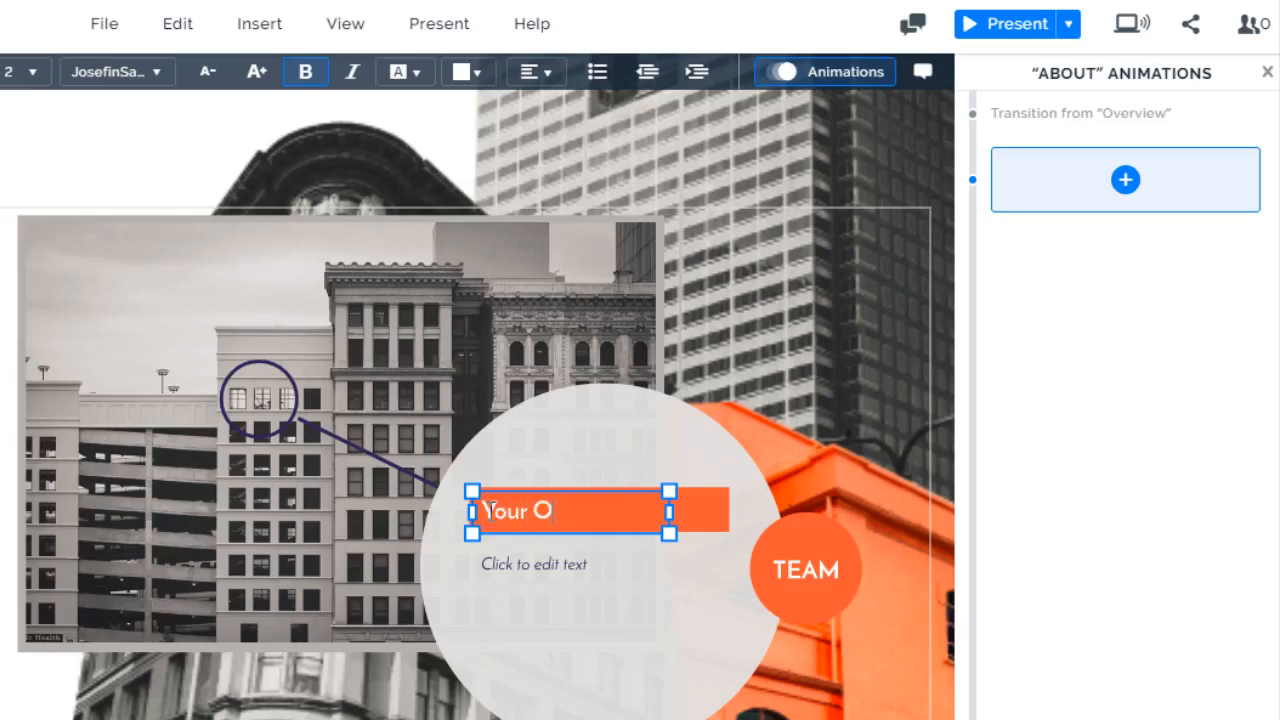
{"action": "type", "text": "fifc"}
{"action": "key", "text": "ctrl+a"}
{"action": "type", "text": "Office Location"}
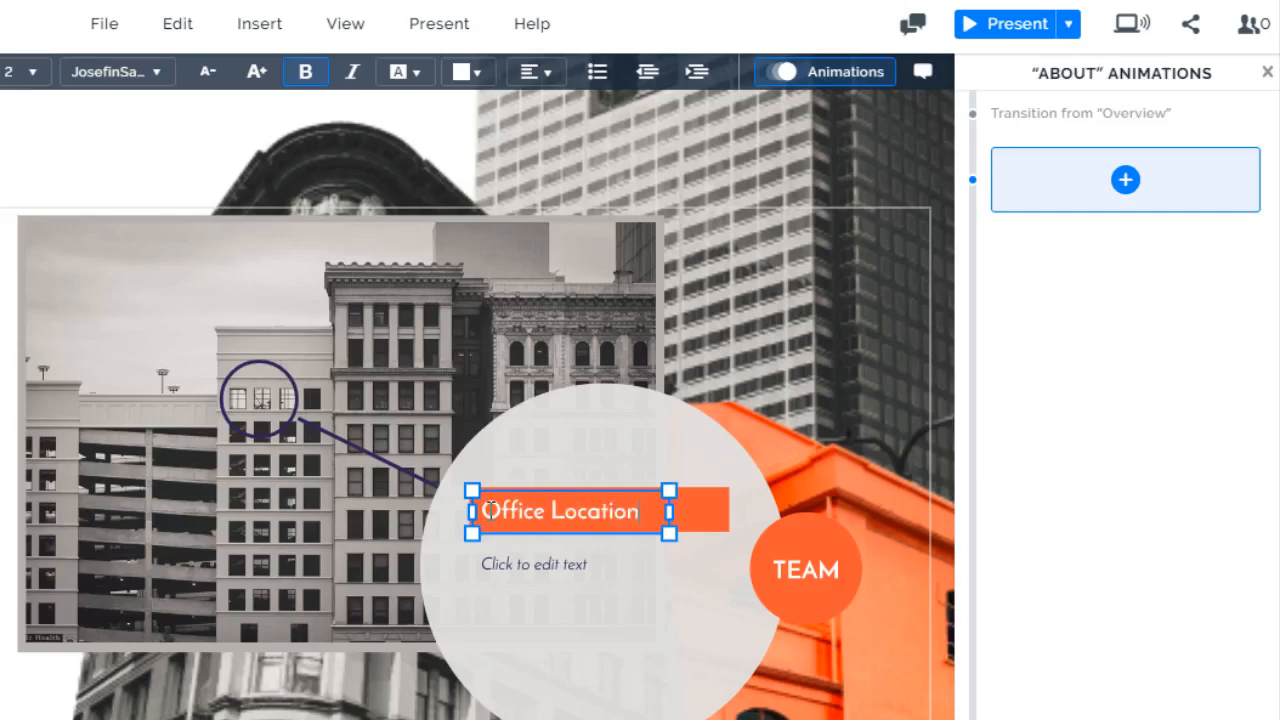
{"action": "left_click", "coordinate": [581, 564]}
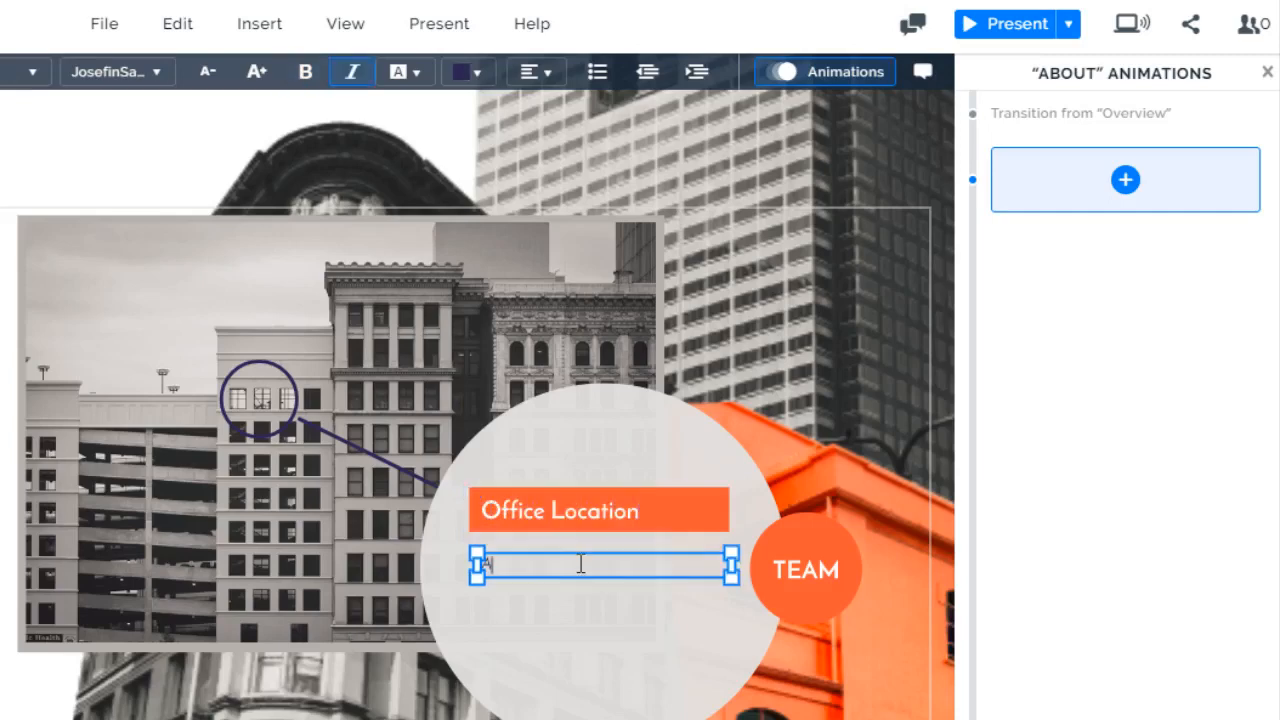
{"action": "type", "text": "dd text here"}
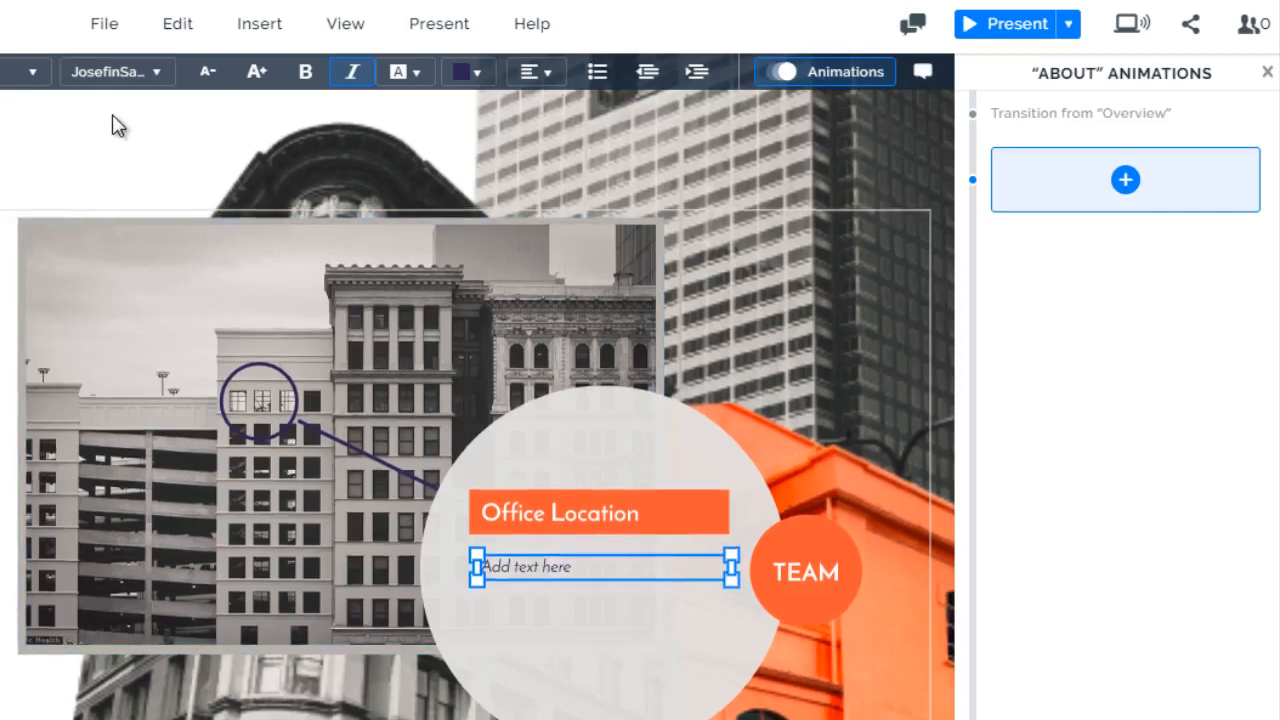
Insert the icon of a person with a laptop from the light prezis set over the lower part of the Office Location circle.
{"action": "left_click", "coordinate": [245, 28]}
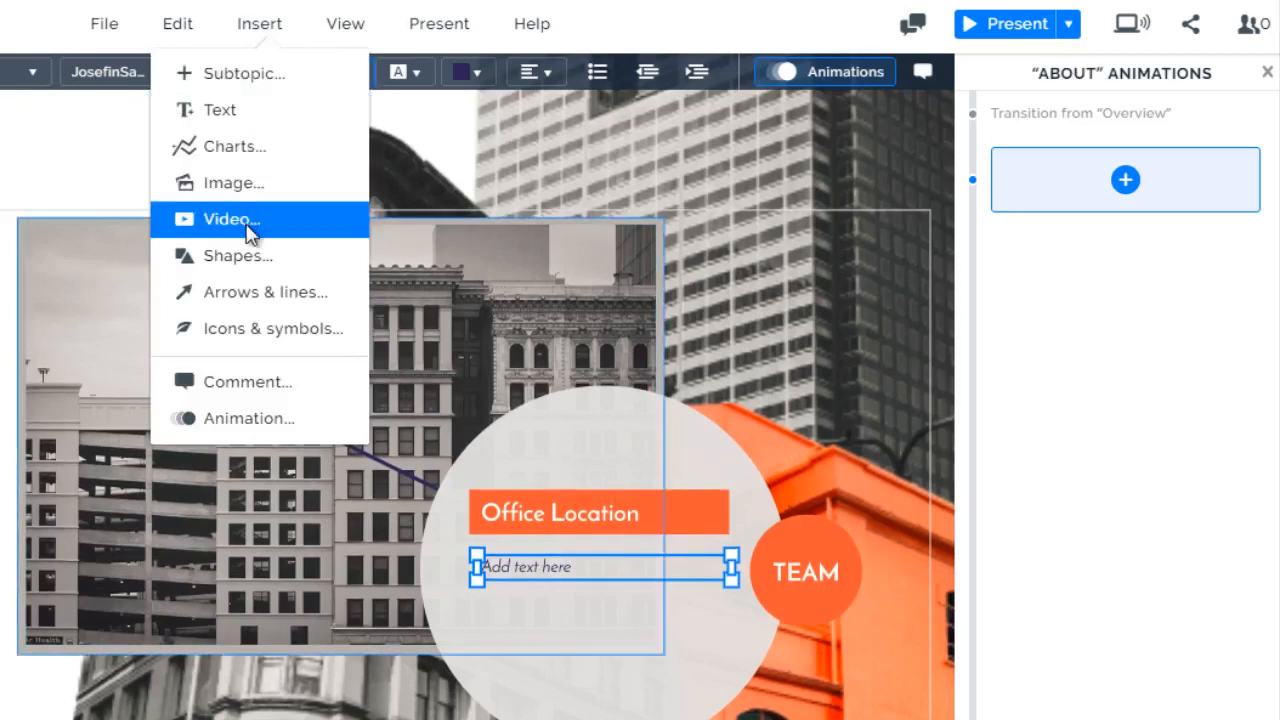
{"action": "left_click", "coordinate": [274, 332]}
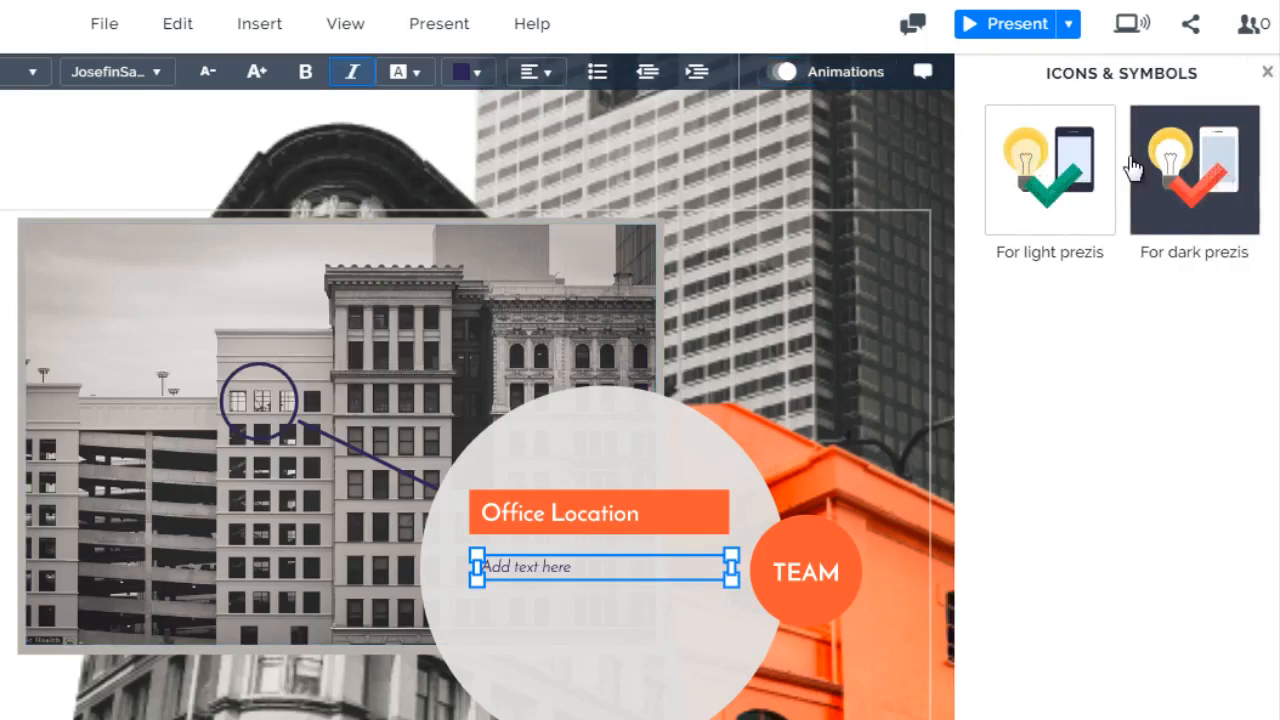
{"action": "left_click", "coordinate": [1218, 215]}
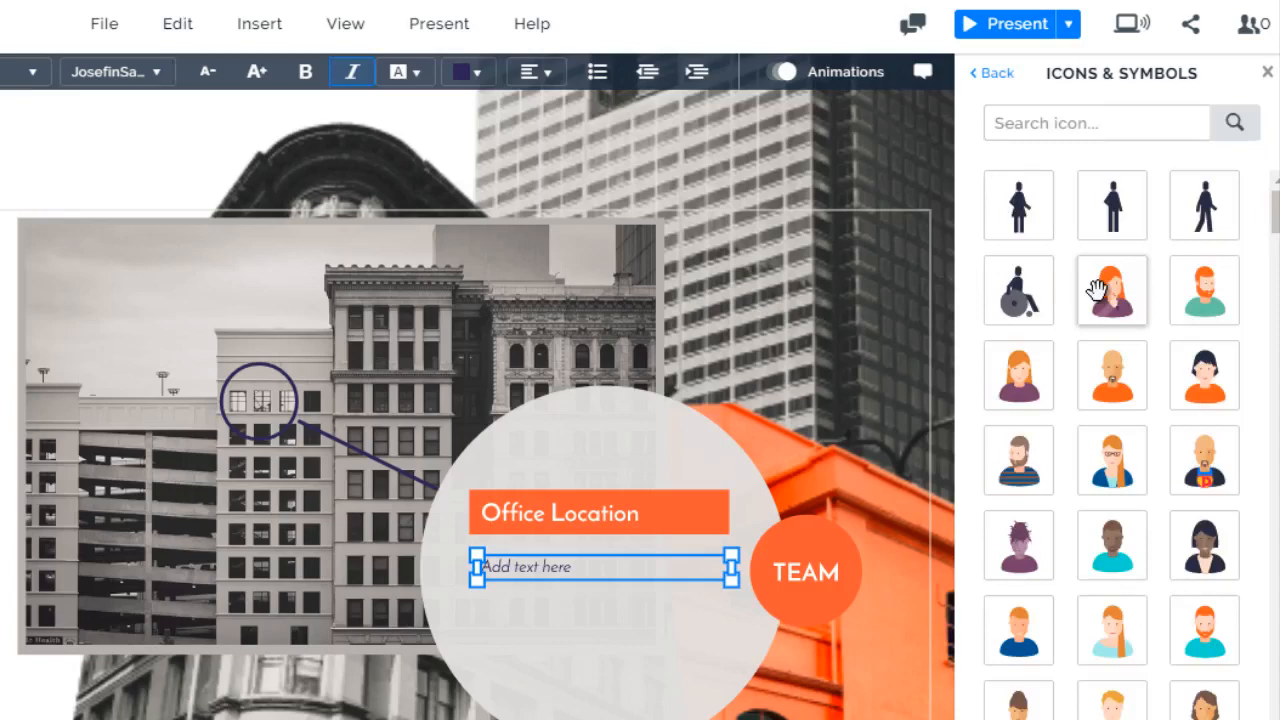
{"action": "scroll", "coordinate": [1097, 290], "scroll_direction": "down", "scroll_amount": 10}
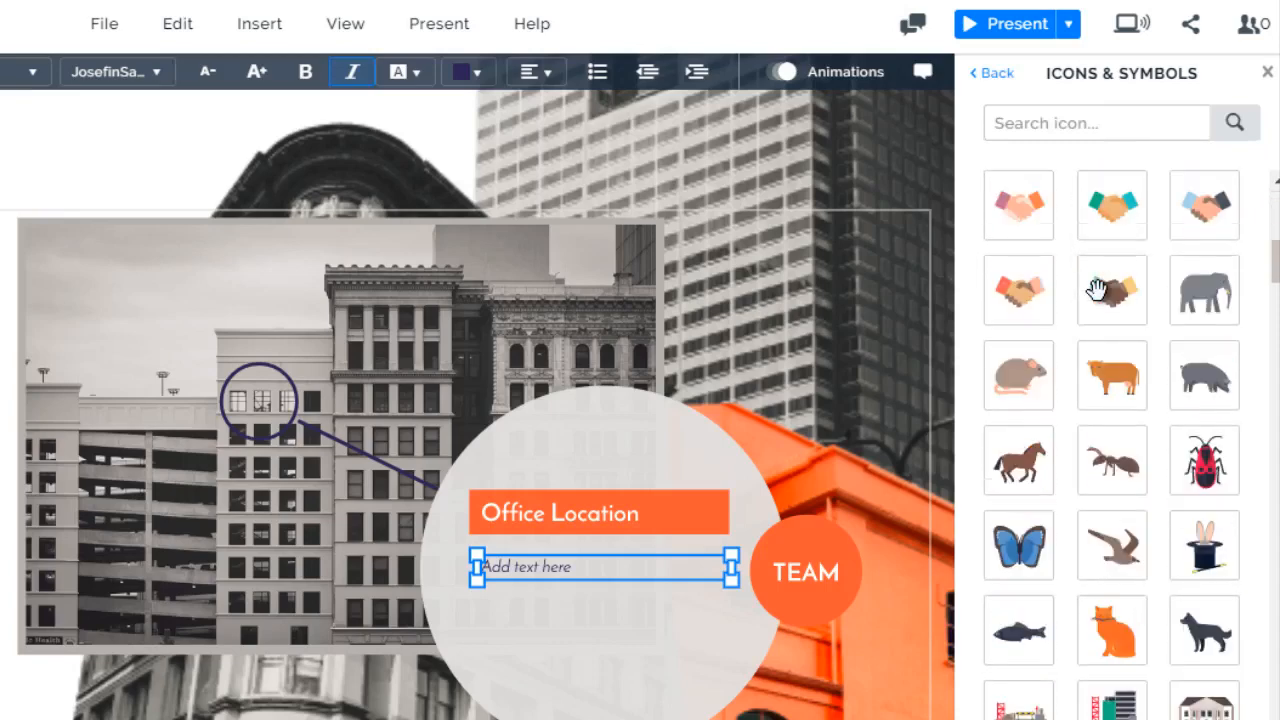
{"action": "scroll", "coordinate": [1100, 290], "scroll_direction": "up", "scroll_amount": 3}
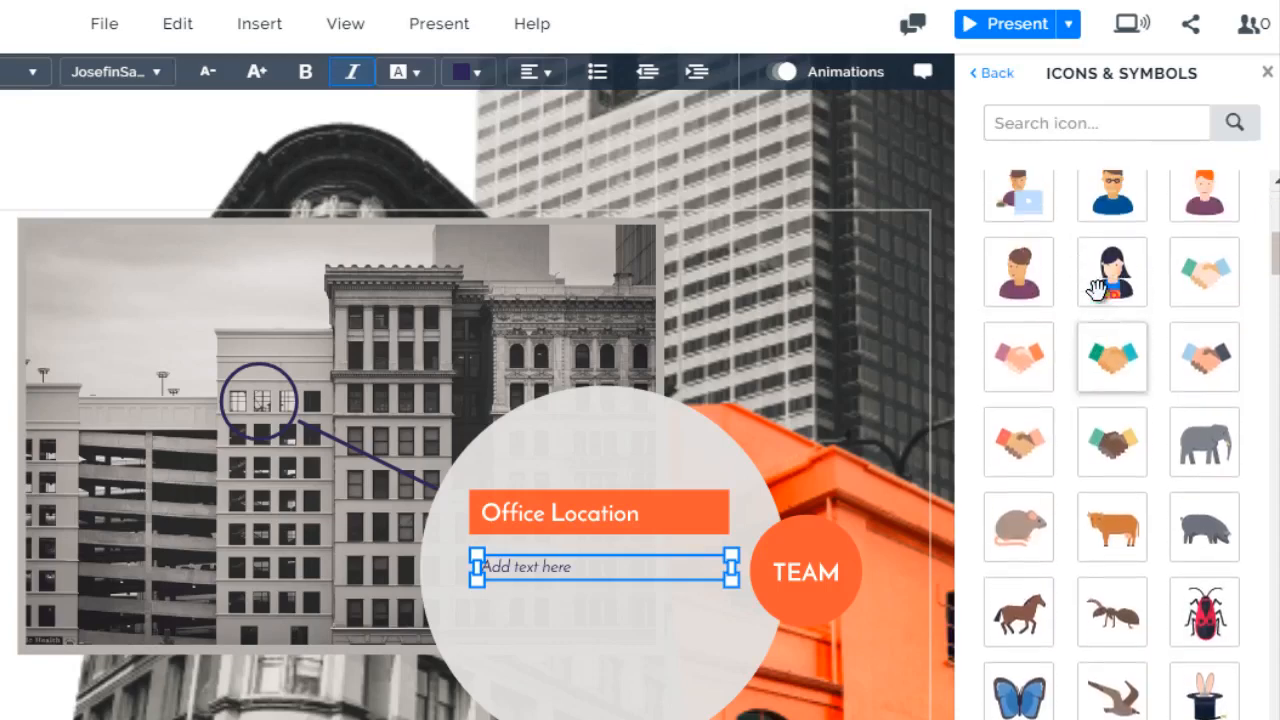
{"action": "left_click", "coordinate": [1030, 284]}
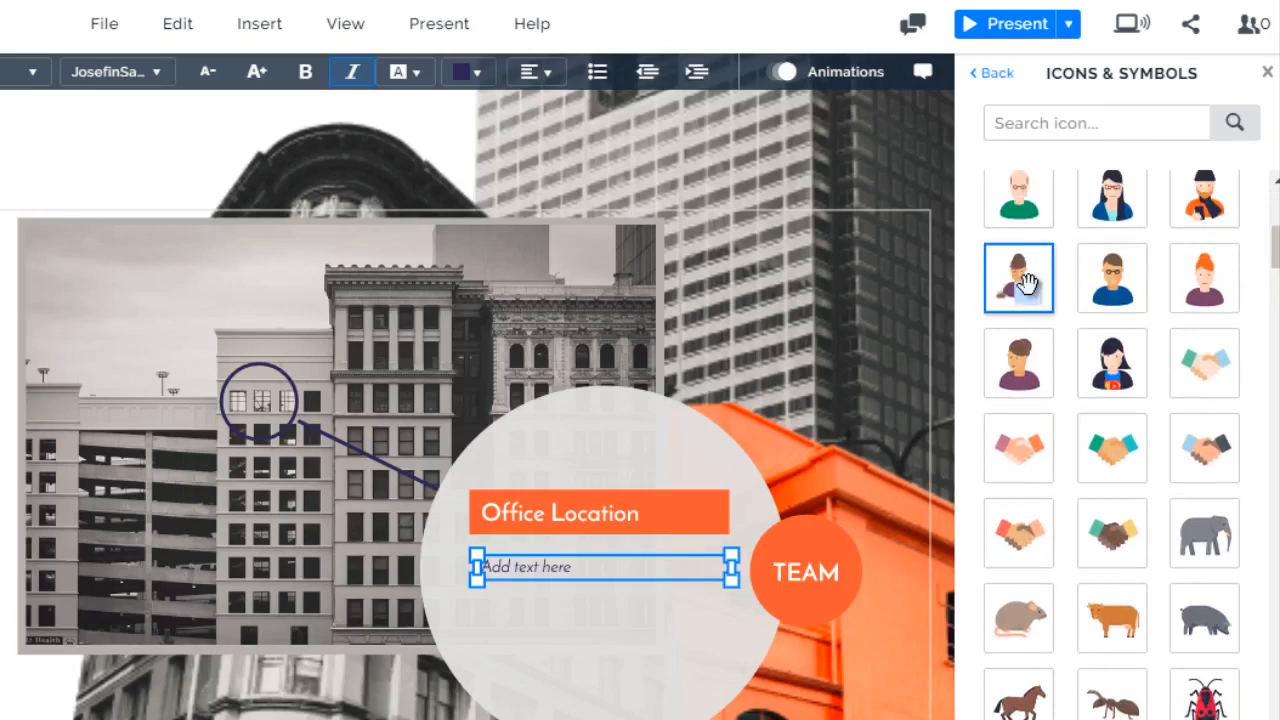
{"action": "left_click_drag", "start_coordinate": [1027, 285], "coordinate": [600, 645]}
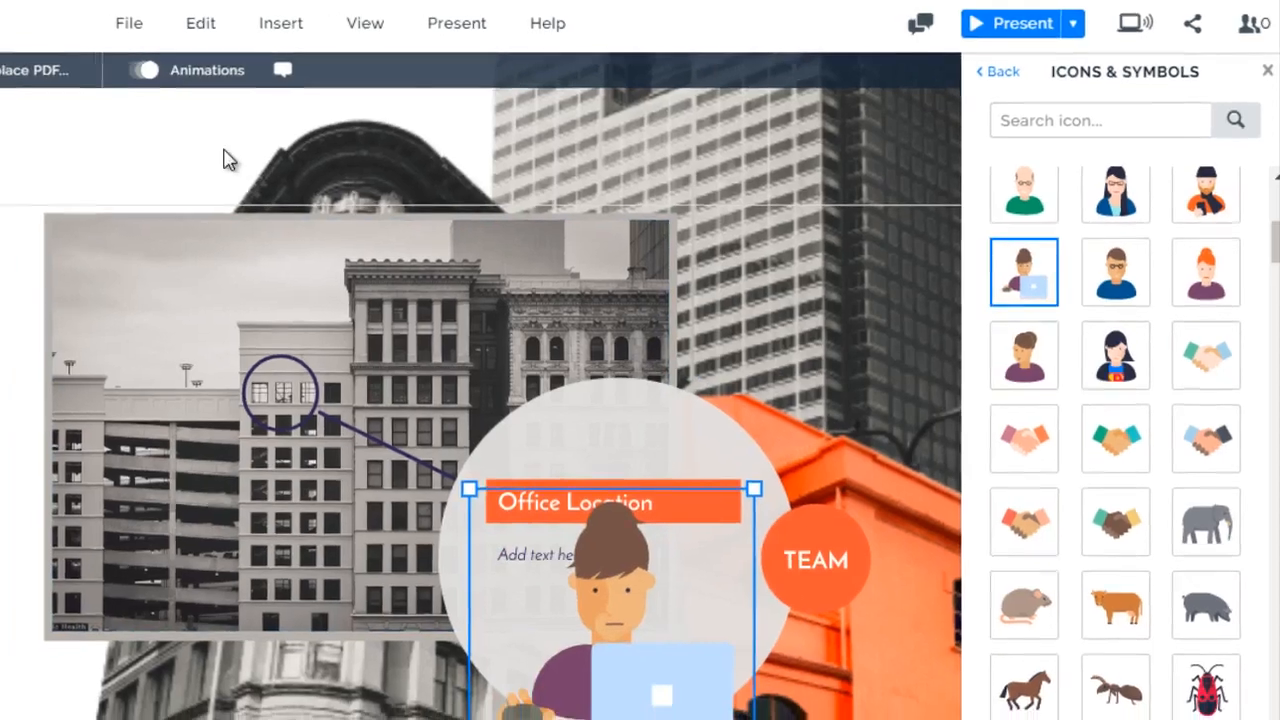
{"action": "left_click", "coordinate": [207, 157]}
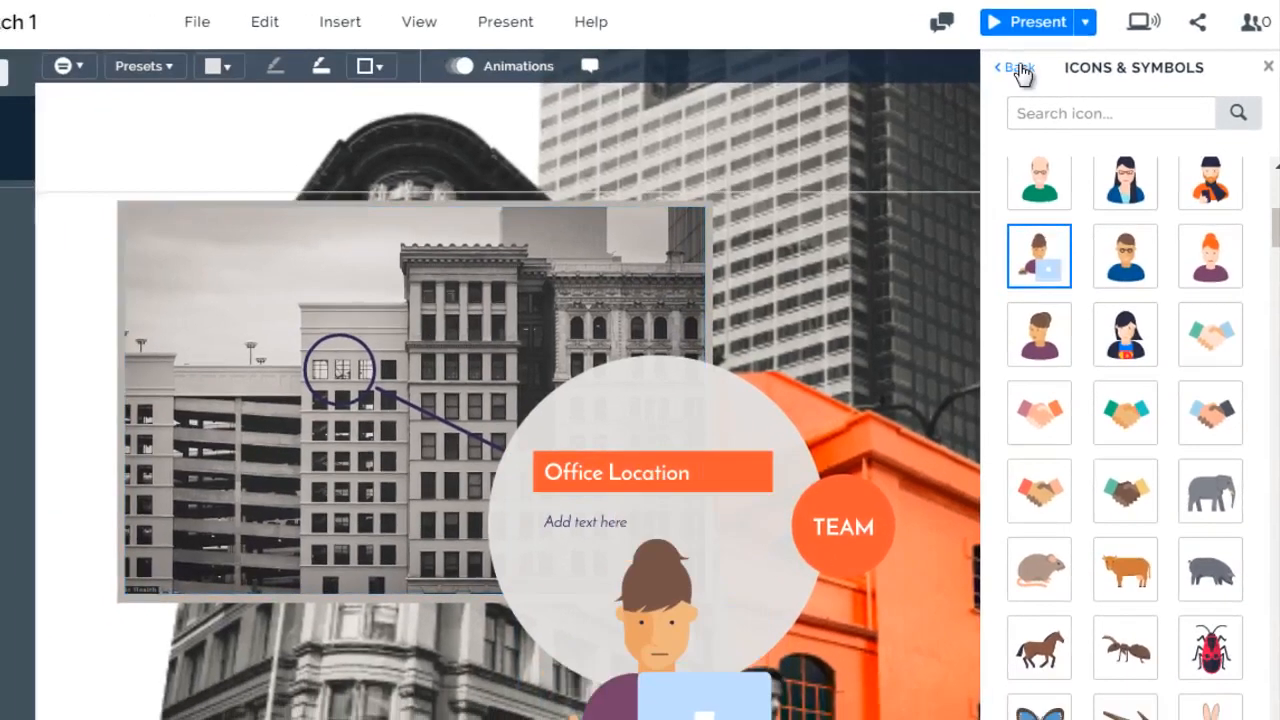
View the icon set for dark prezis, close the icon library and look over the kinds of content that can be inserted.
{"action": "left_click", "coordinate": [1021, 70]}
{"action": "left_click", "coordinate": [1213, 163]}
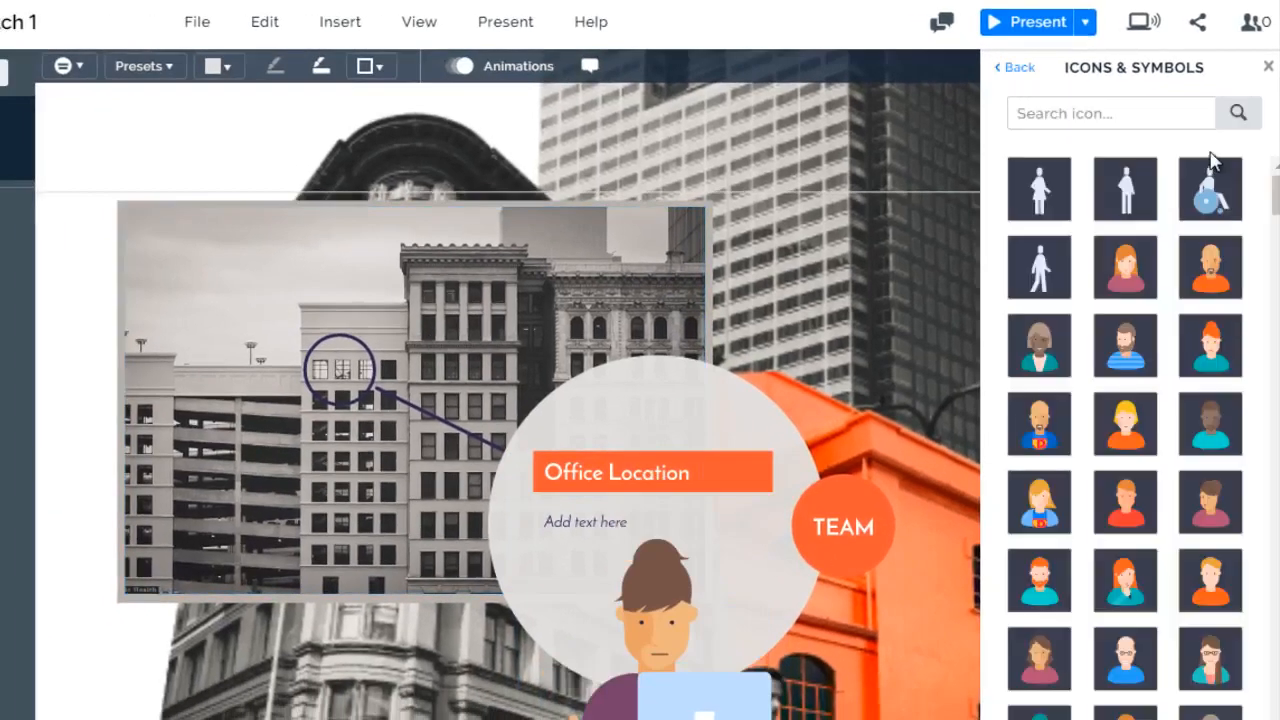
{"action": "left_click", "coordinate": [1021, 67]}
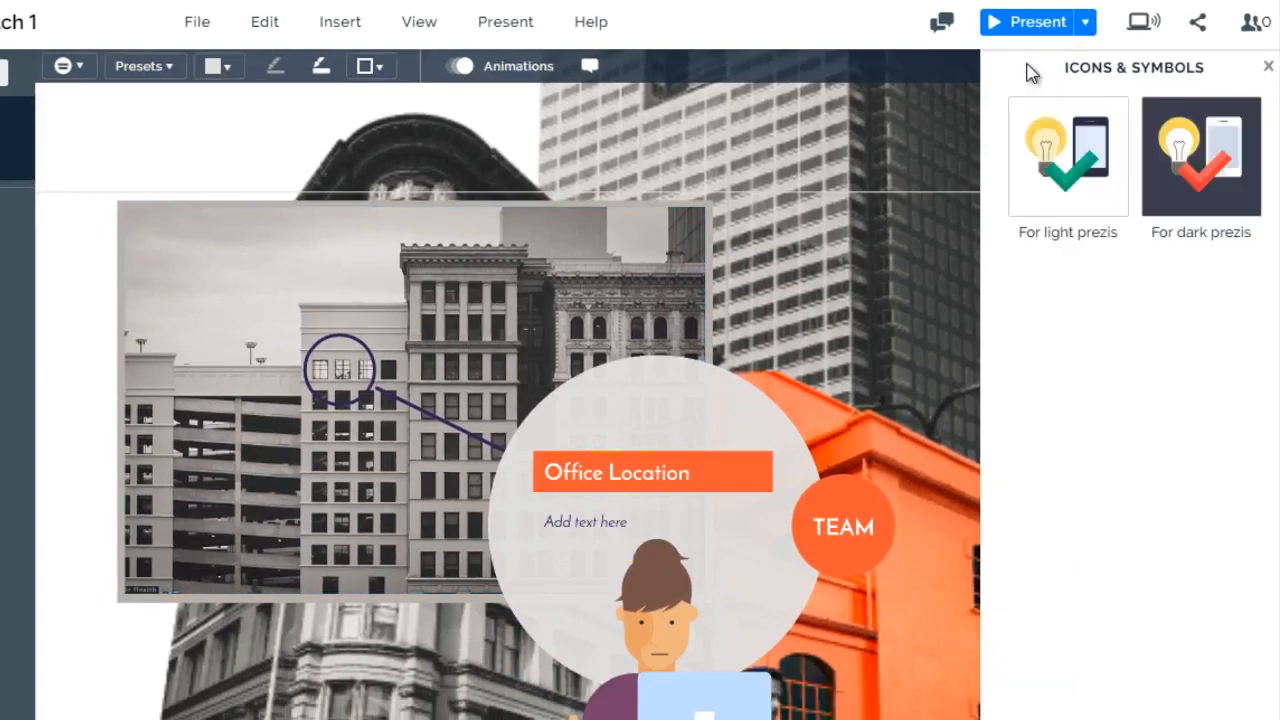
{"action": "left_click", "coordinate": [1268, 66]}
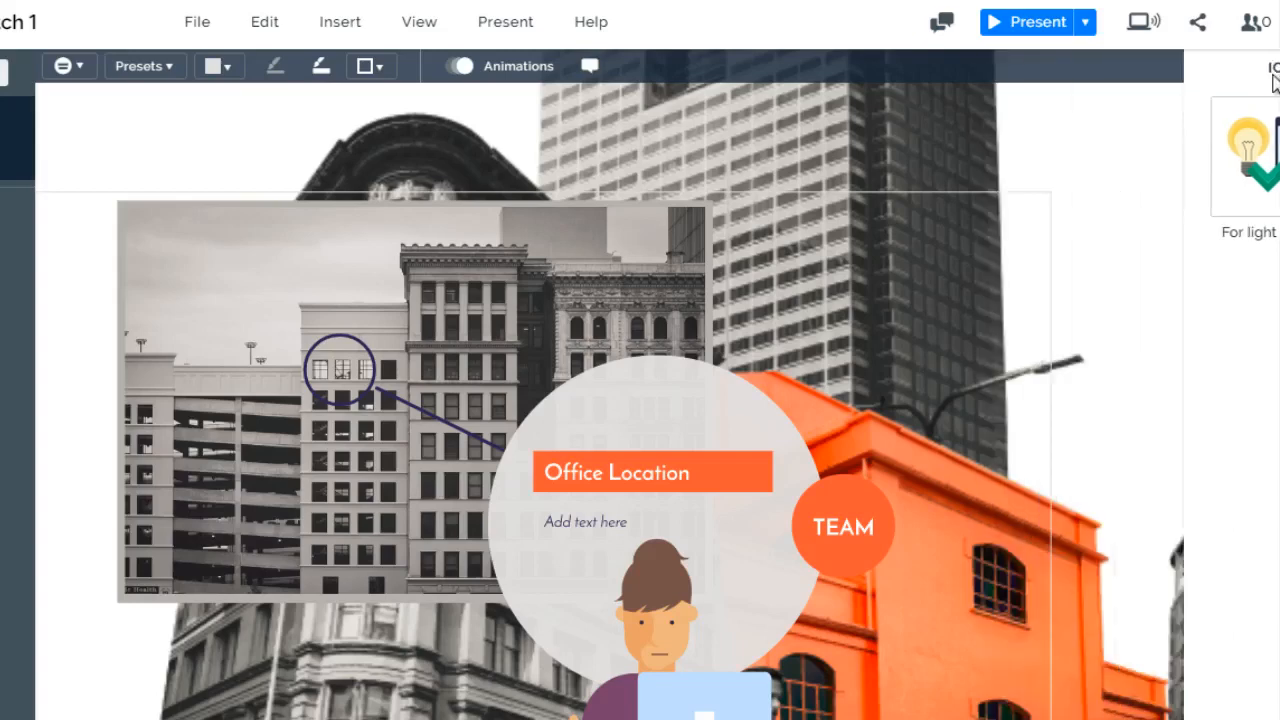
{"action": "left_click", "coordinate": [338, 22]}
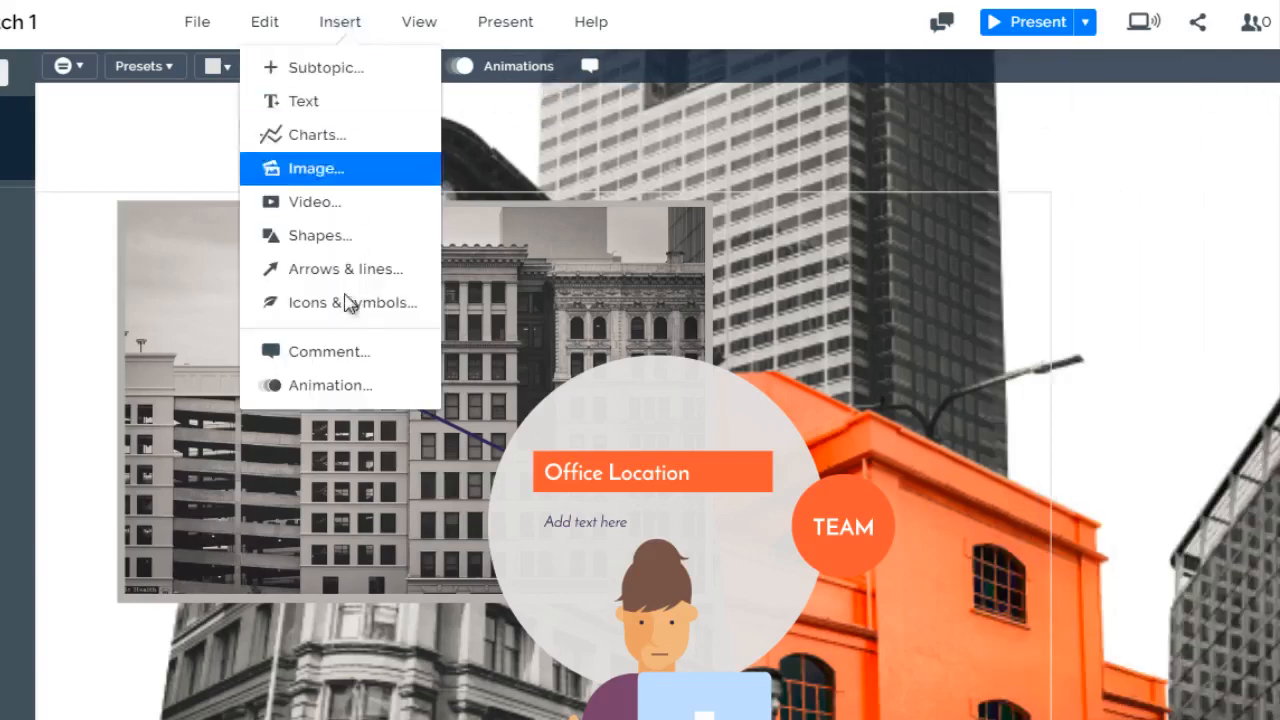
{"action": "left_click", "coordinate": [70, 307]}
Replace the office building photo in the ABOUT topic with the image file bigstock-vintage-background-17342195.
{"action": "left_click", "coordinate": [358, 286]}
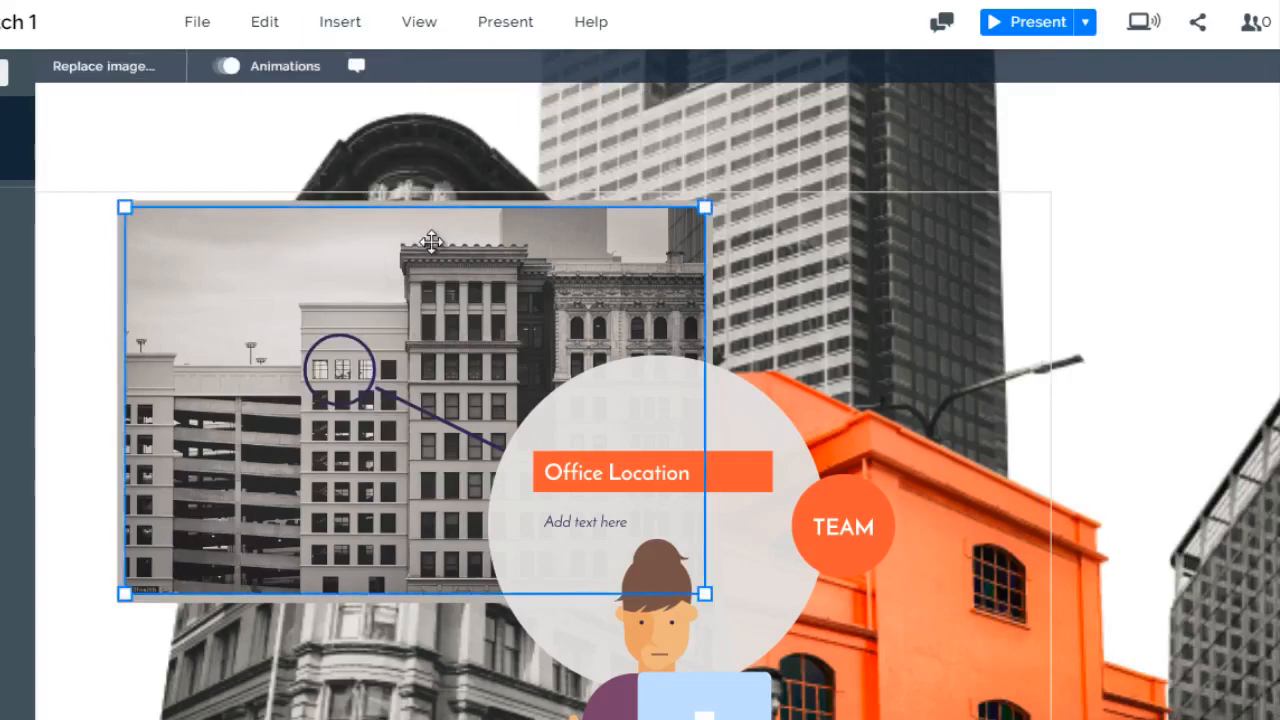
{"action": "left_click", "coordinate": [126, 72]}
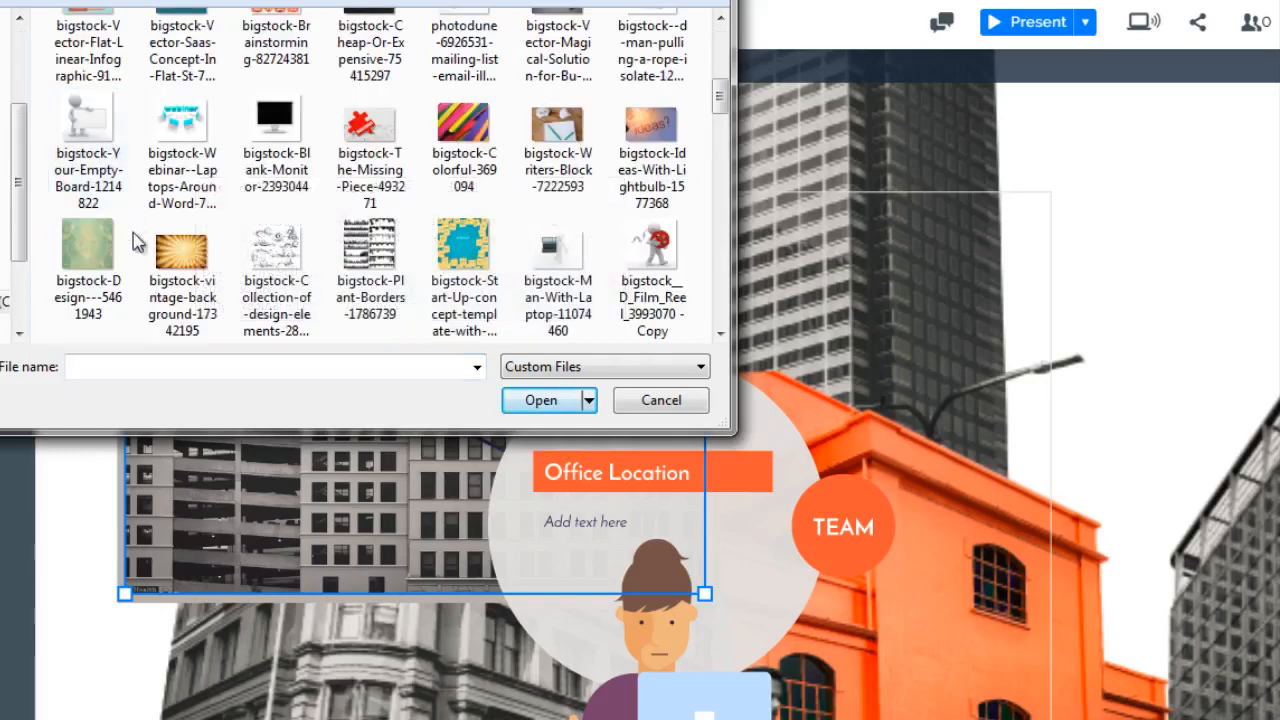
{"action": "left_click", "coordinate": [166, 260]}
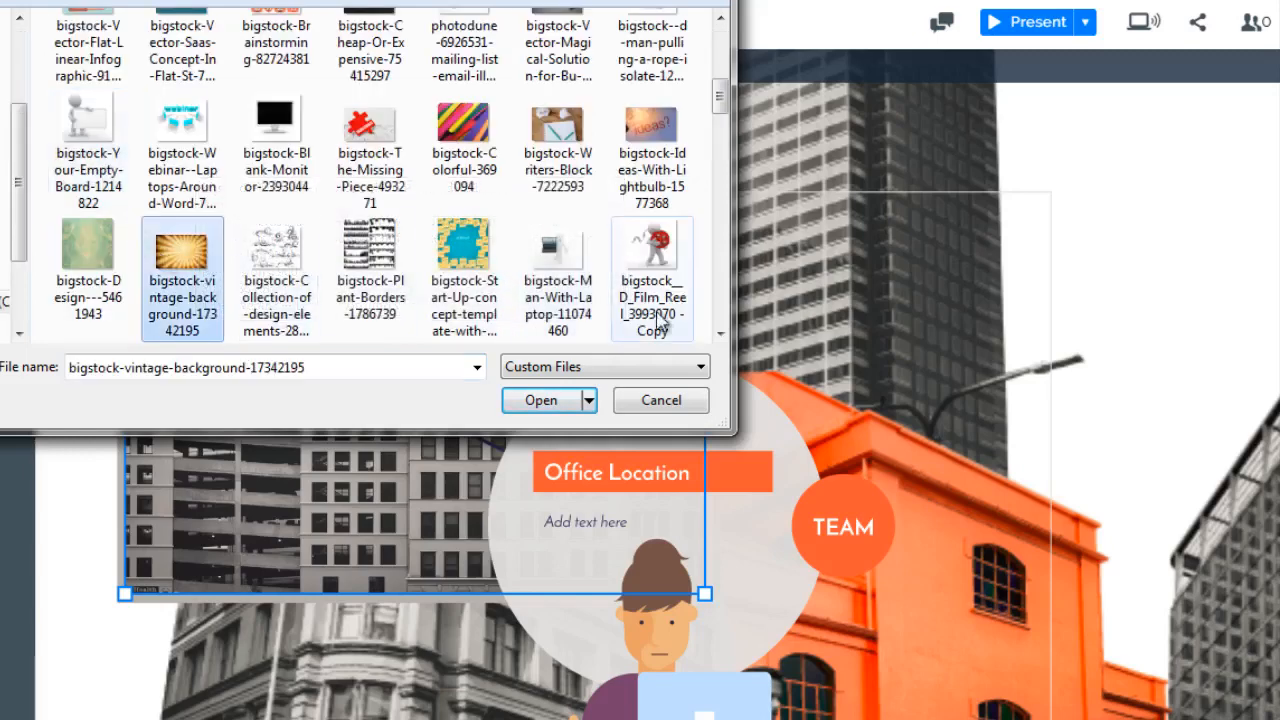
{"action": "left_click", "coordinate": [568, 400]}
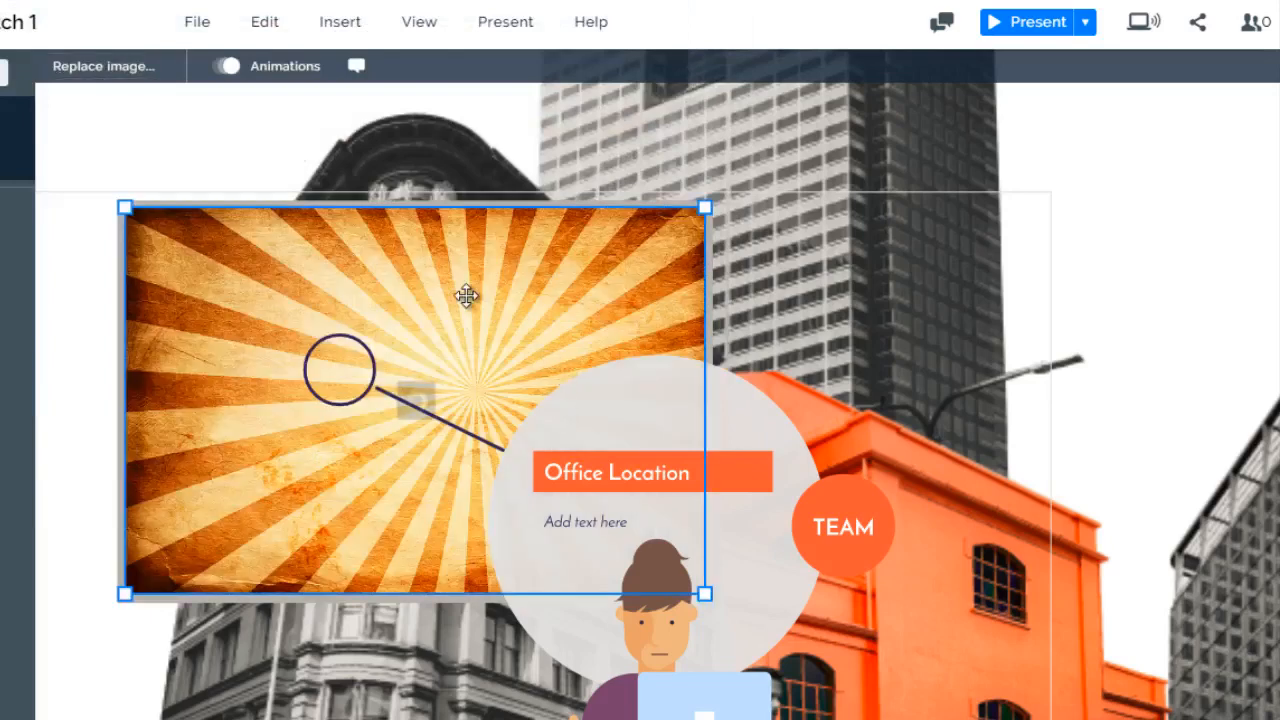
{"action": "left_click", "coordinate": [75, 191]}
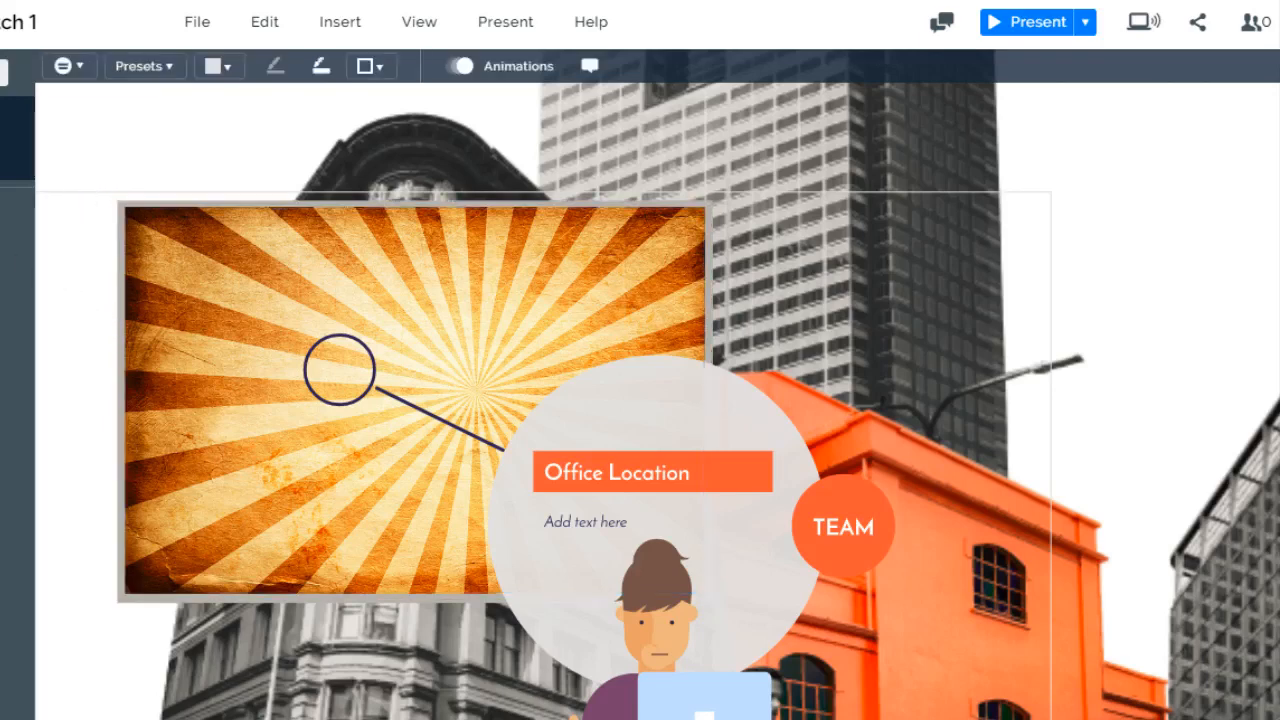
In the TEAM page, replace the photo of the smiling woman in the striped top with the illustration of a hand-held phone surrounded by icons.
{"action": "left_click", "coordinate": [14, 174]}
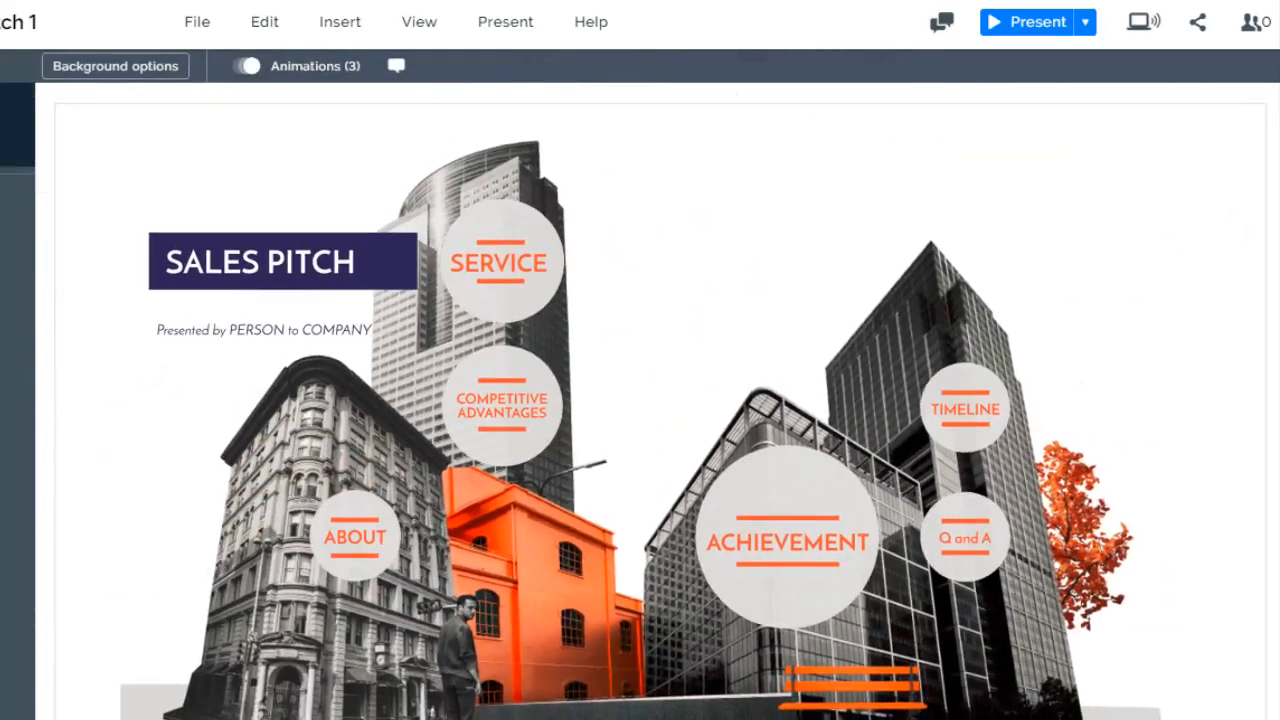
{"action": "left_click", "coordinate": [5, 290]}
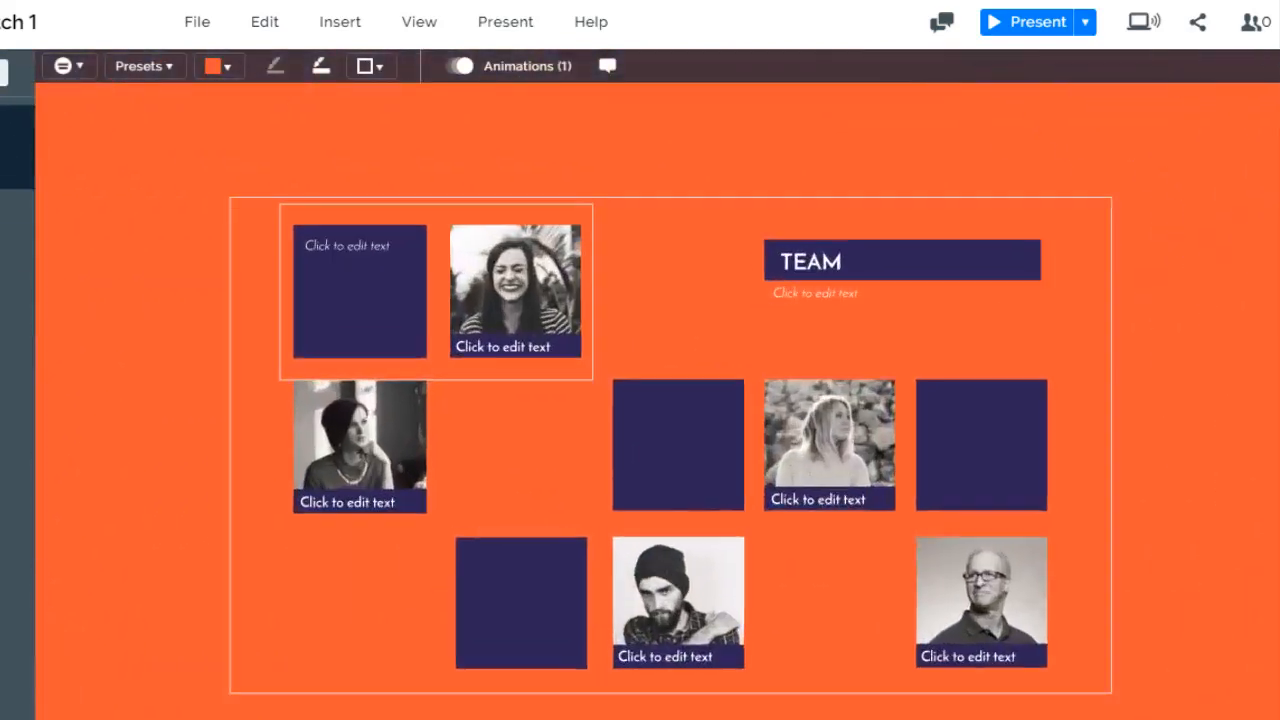
{"action": "left_click", "coordinate": [405, 221]}
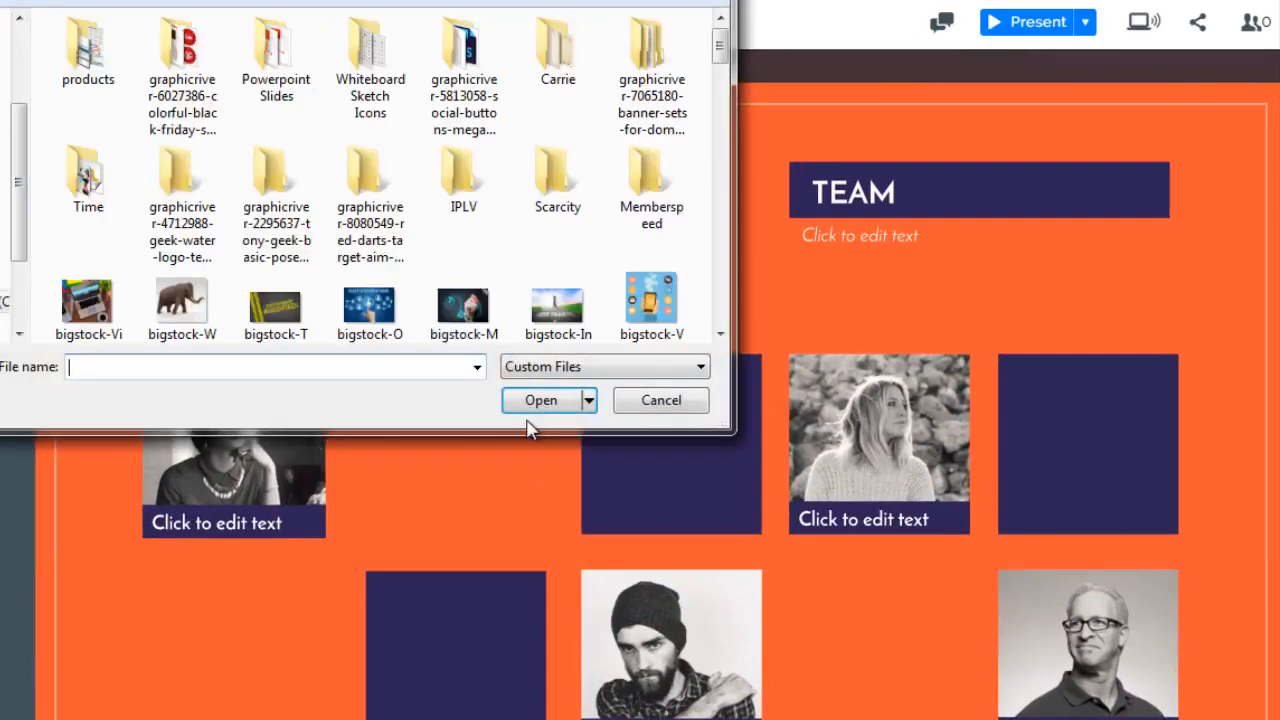
{"action": "left_click", "coordinate": [655, 292]}
{"action": "left_click", "coordinate": [532, 402]}
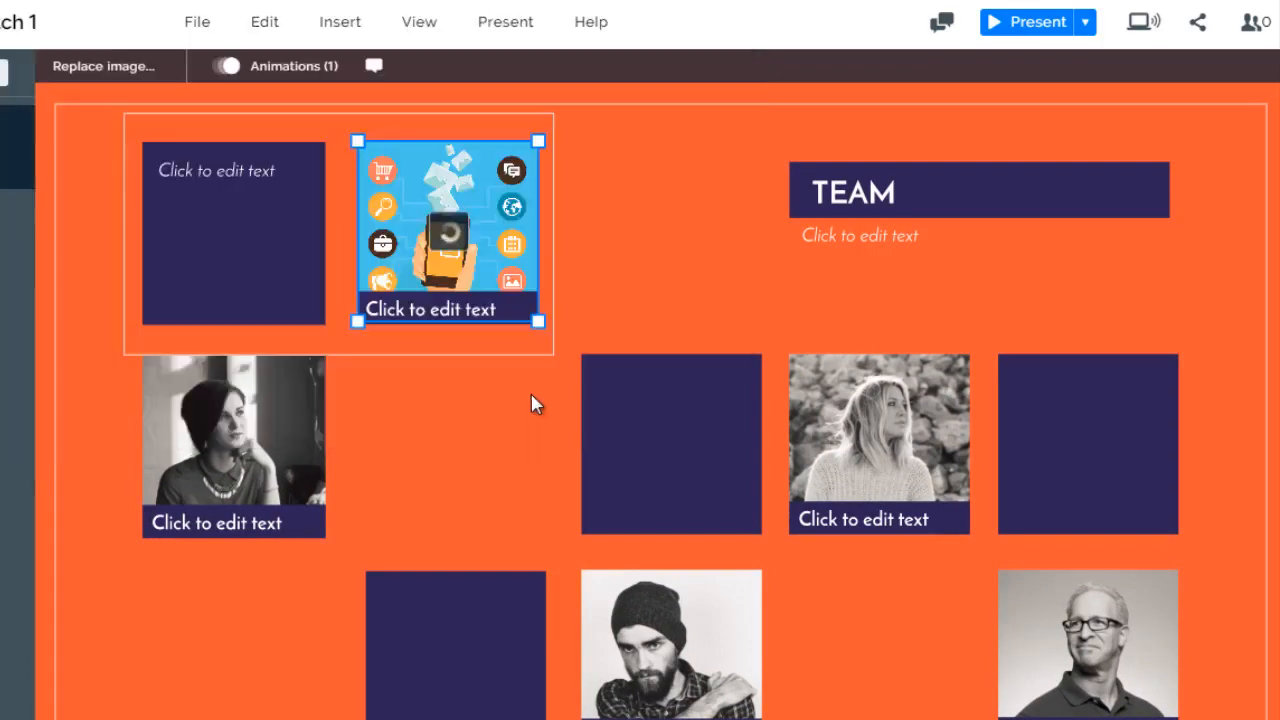
{"action": "left_click", "coordinate": [238, 168]}
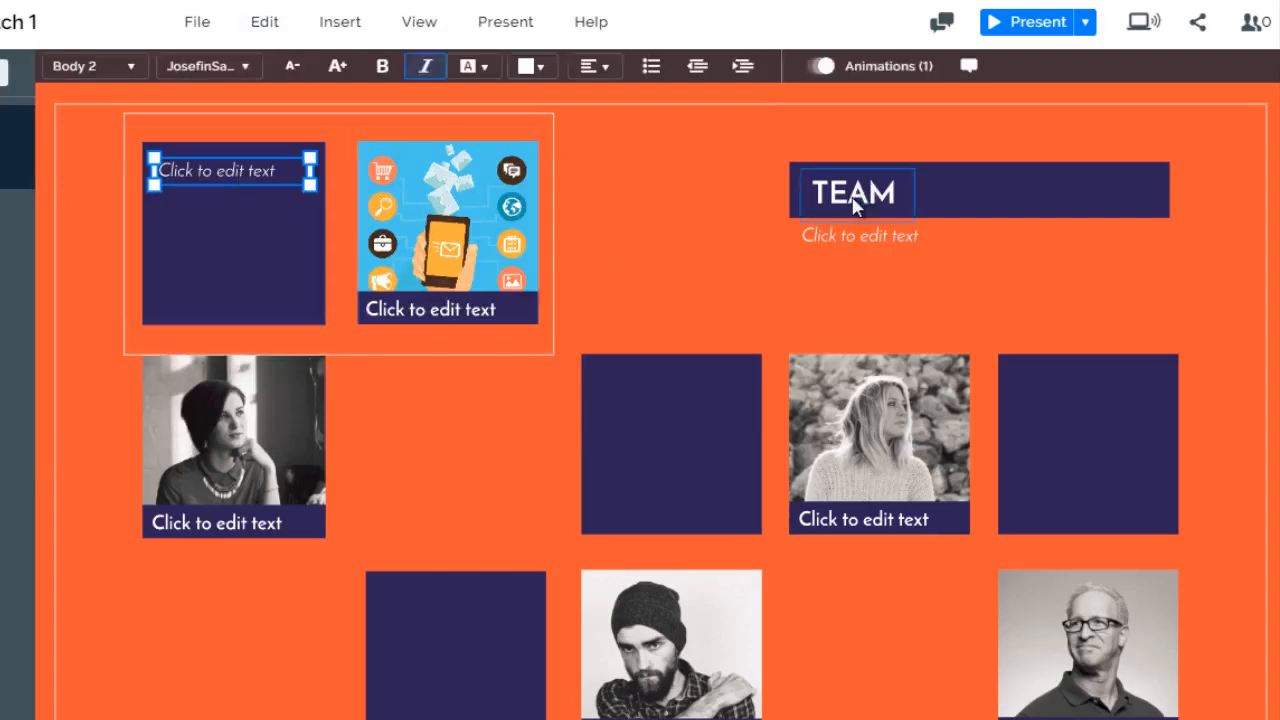
{"action": "left_click", "coordinate": [864, 180]}
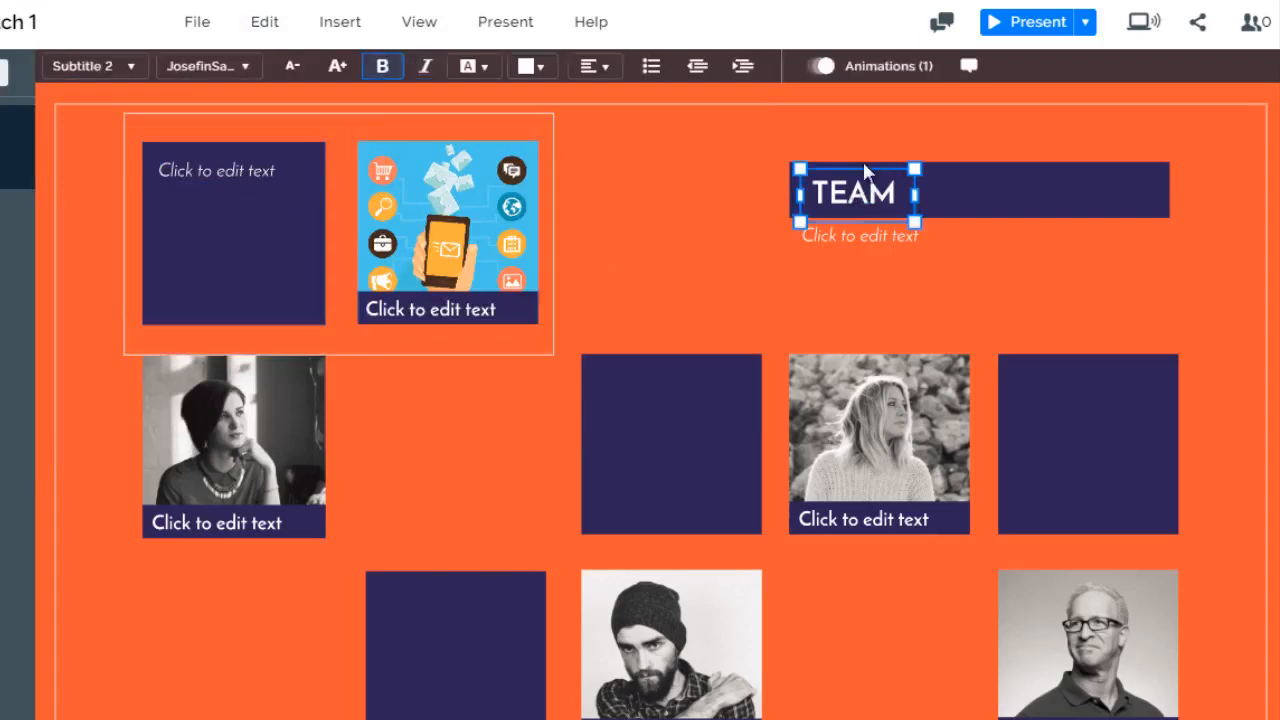
{"action": "left_click", "coordinate": [89, 175]}
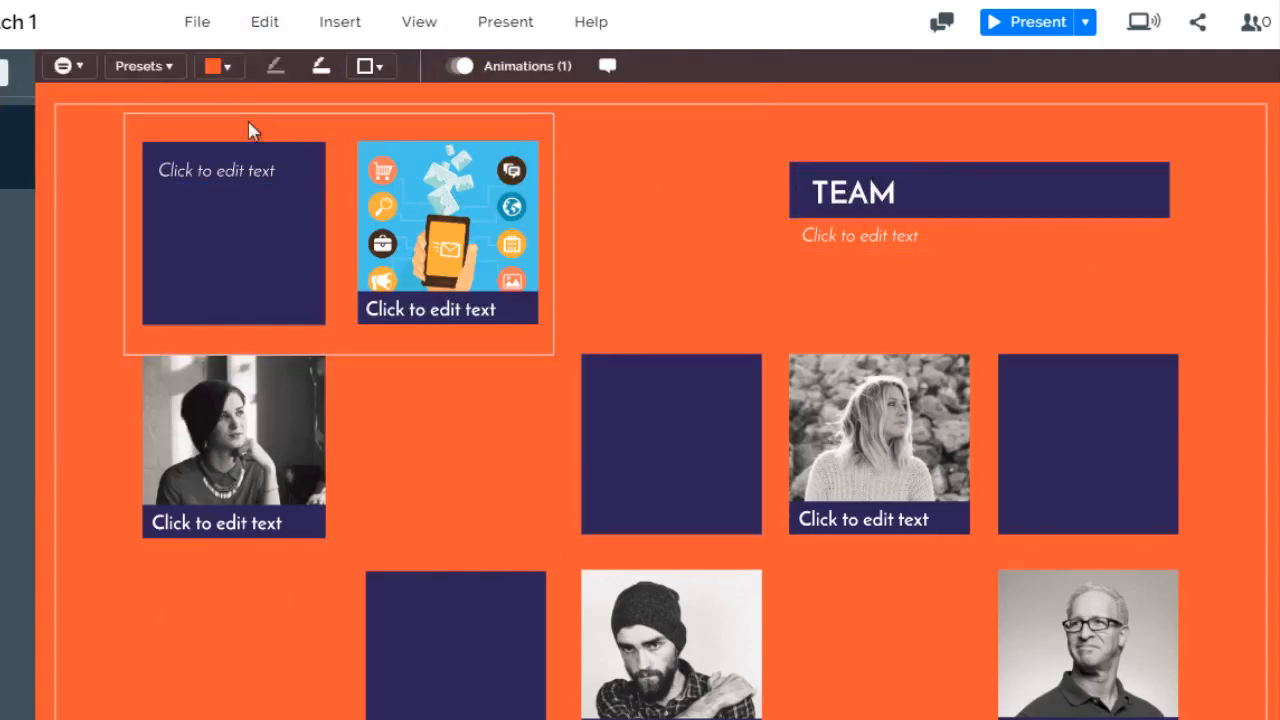
Fill the square beside the phone illustration with the bright red theme color.
{"action": "left_click", "coordinate": [226, 283]}
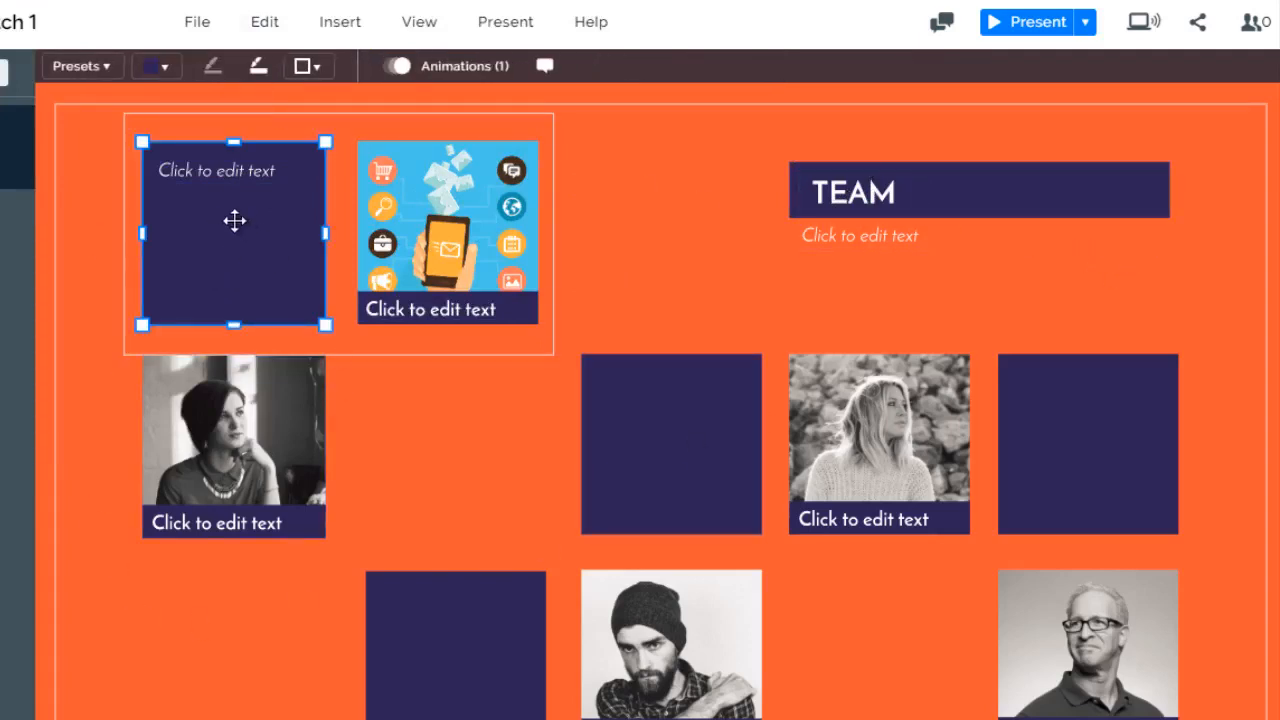
{"action": "left_click", "coordinate": [157, 64]}
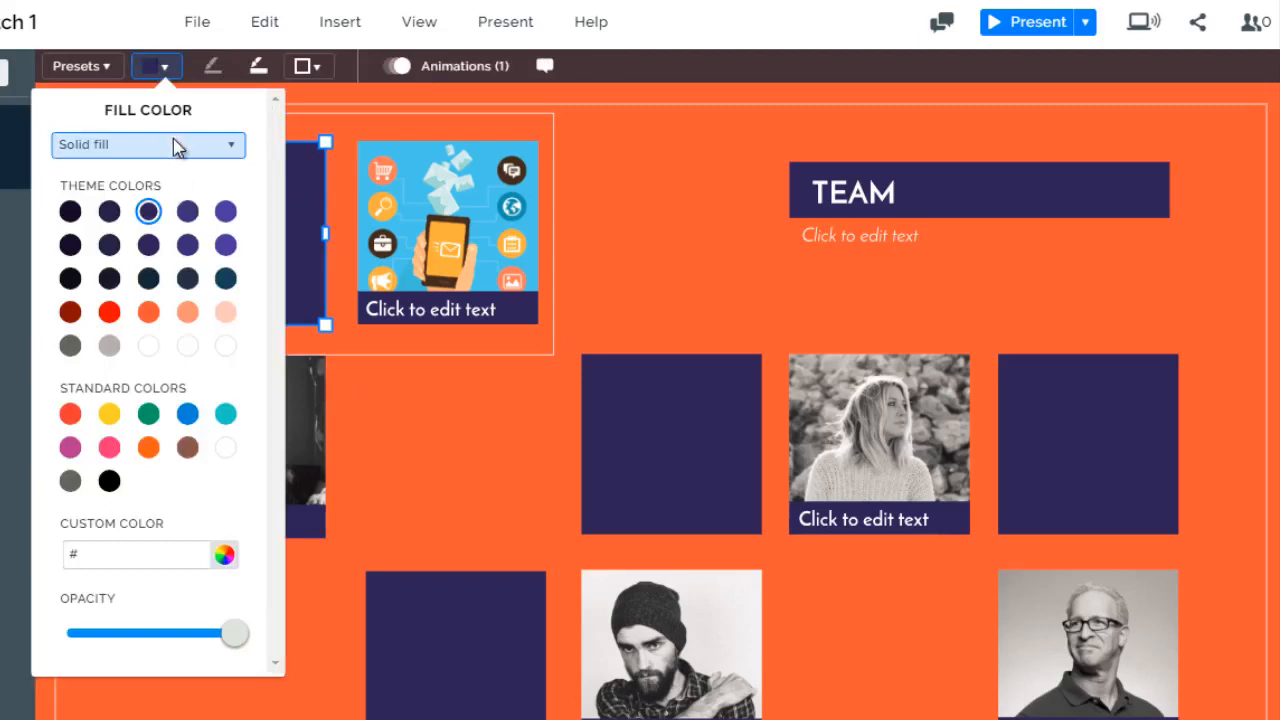
{"action": "left_click", "coordinate": [109, 313]}
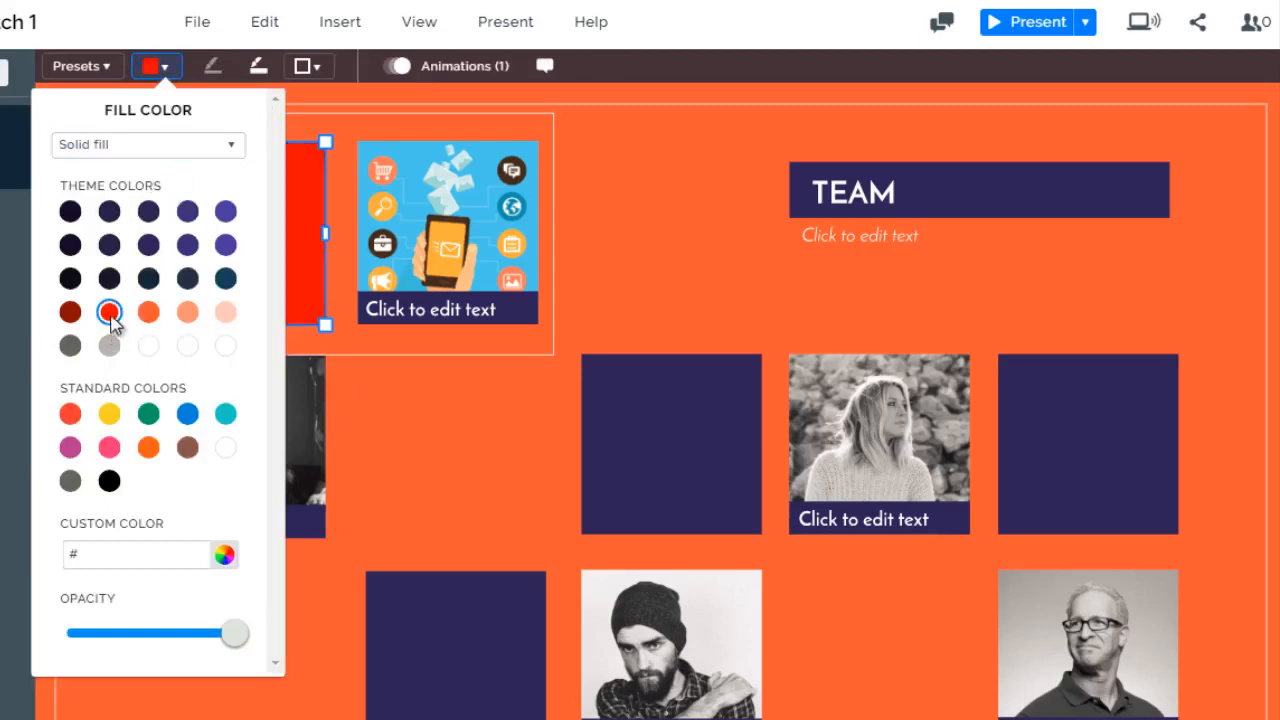
{"action": "left_click", "coordinate": [470, 392]}
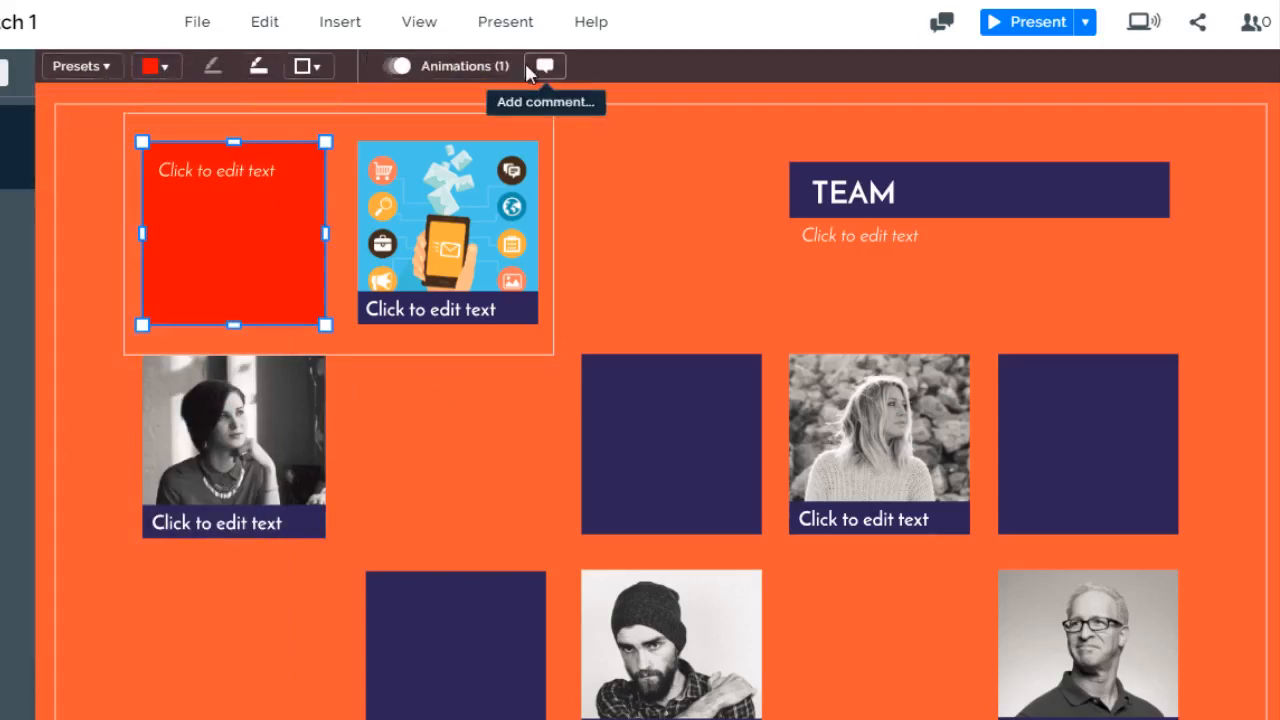
Look over the editing options for the team photos, the red square and the TEAM heading text.
{"action": "left_click", "coordinate": [262, 425]}
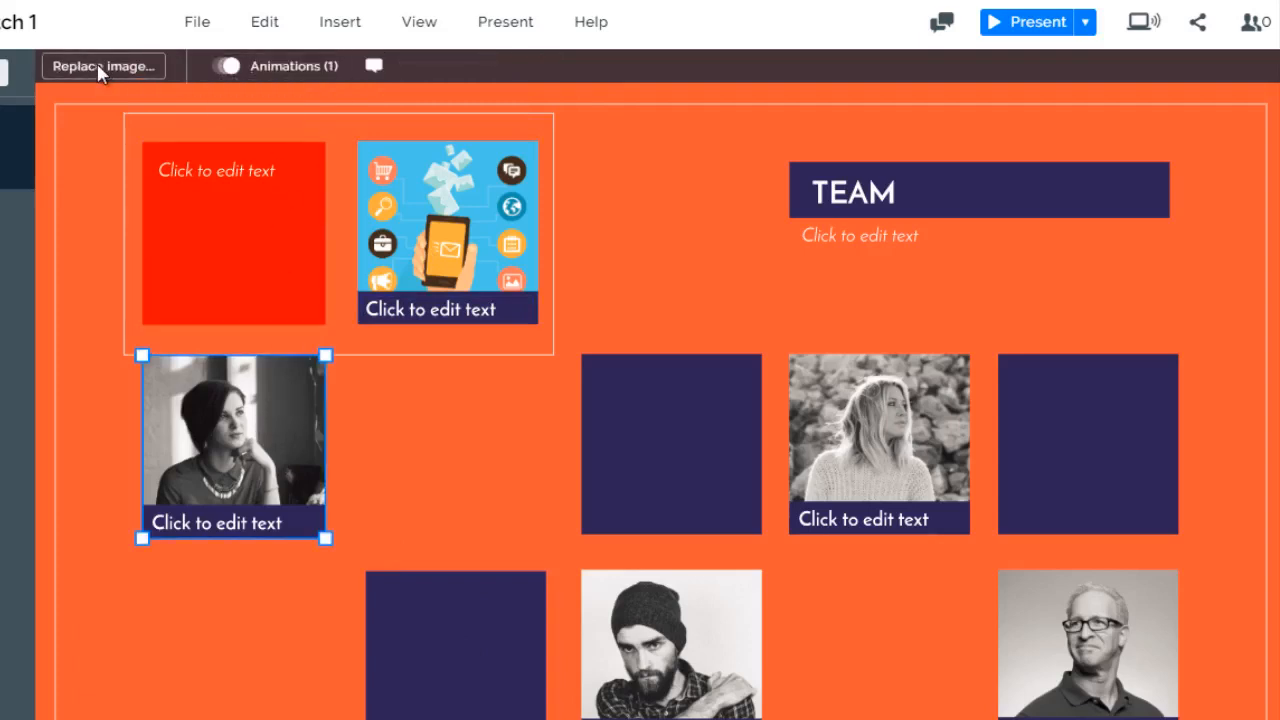
{"action": "left_click", "coordinate": [853, 431]}
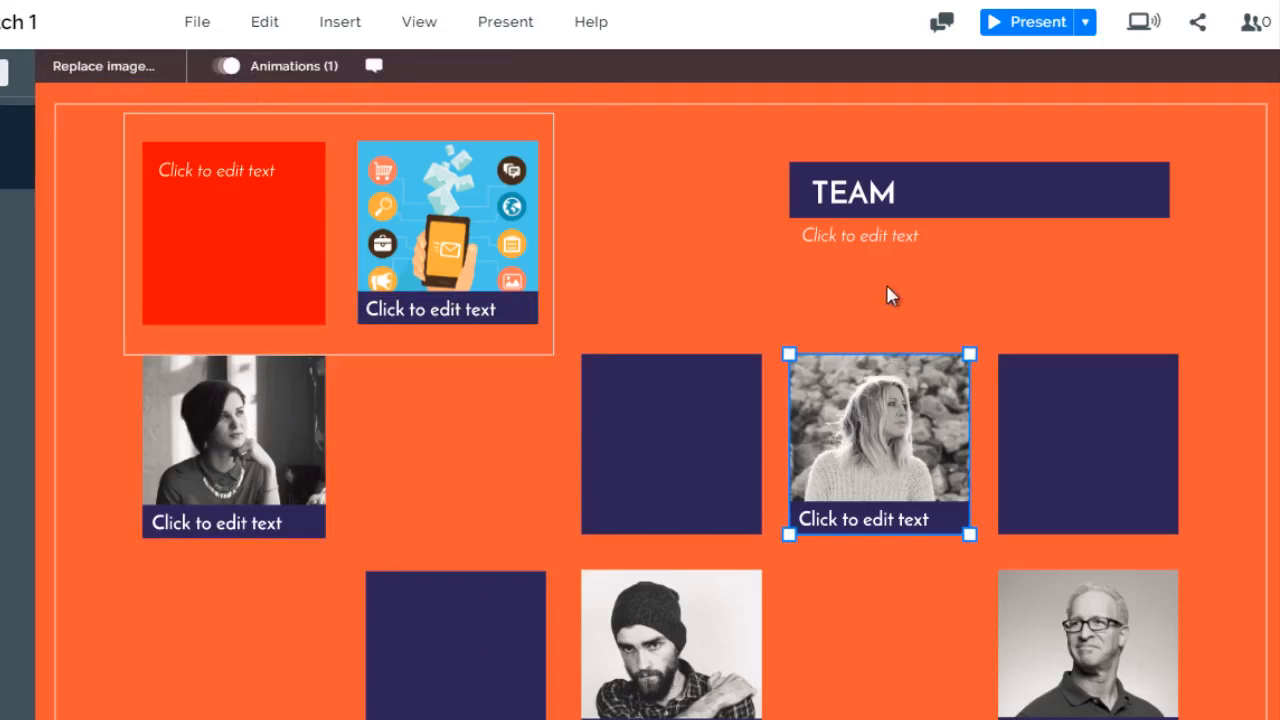
{"action": "left_click", "coordinate": [507, 249]}
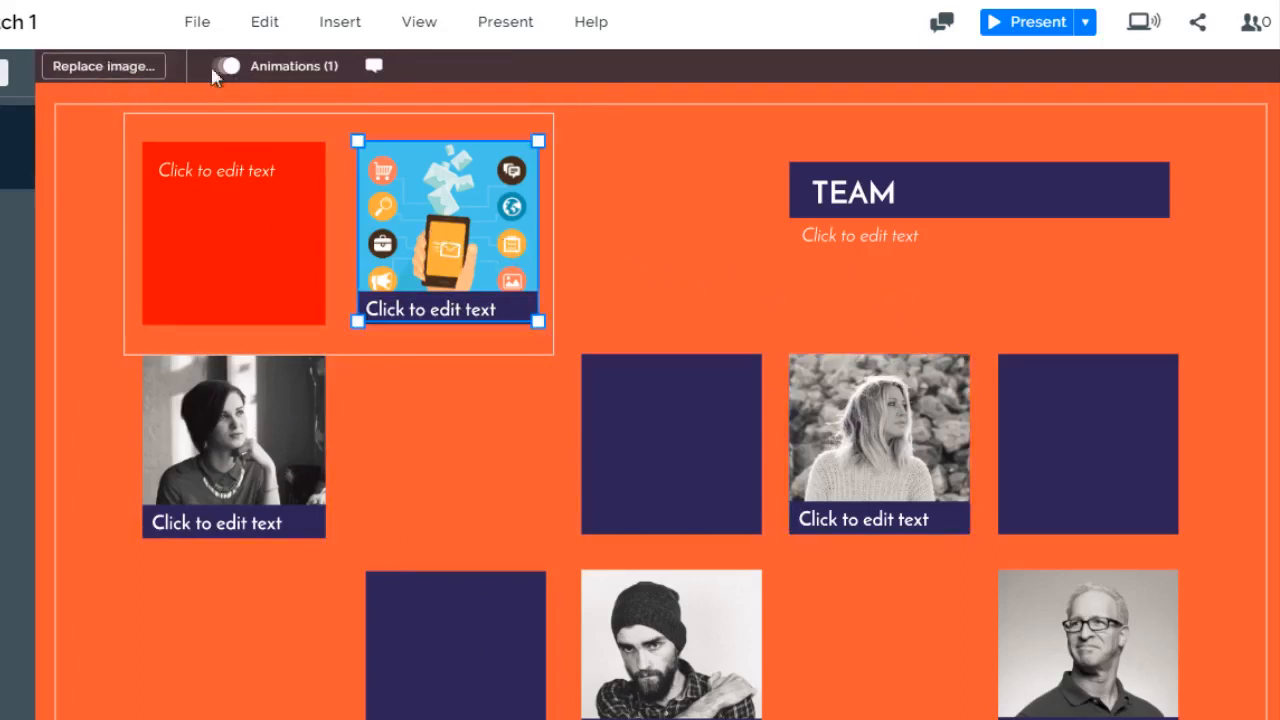
{"action": "left_click", "coordinate": [259, 239]}
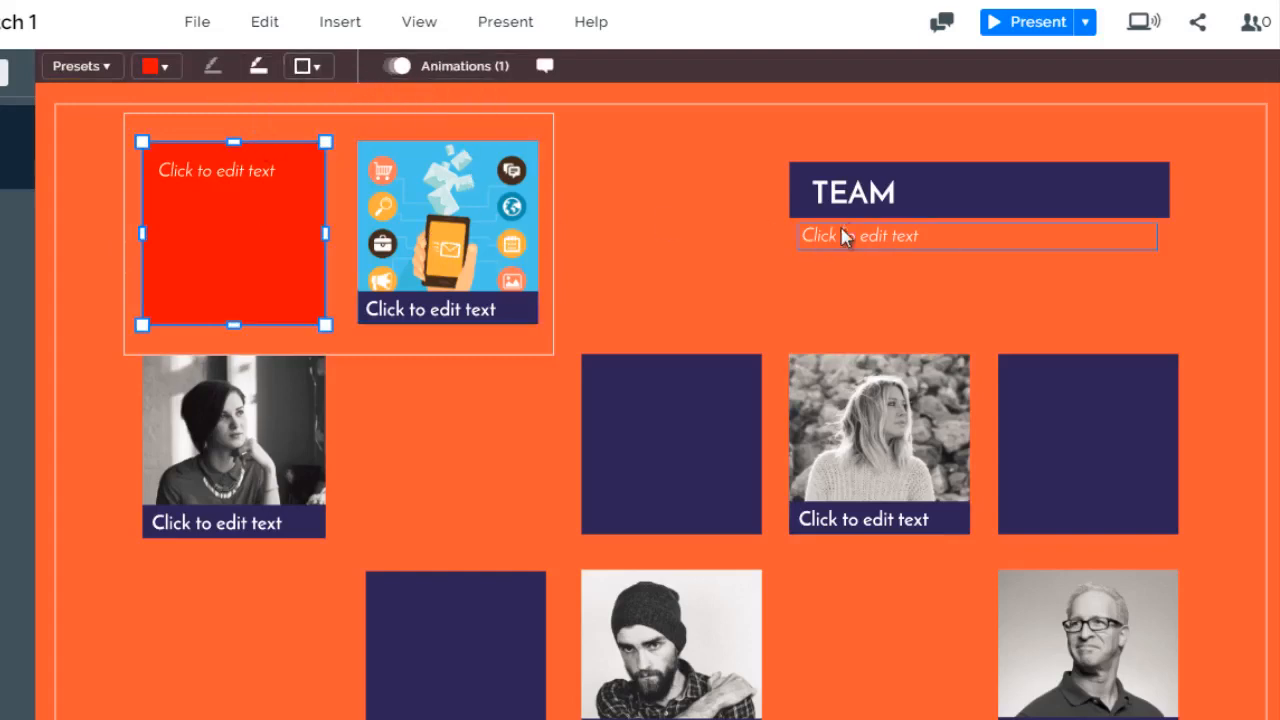
{"action": "left_click", "coordinate": [845, 200]}
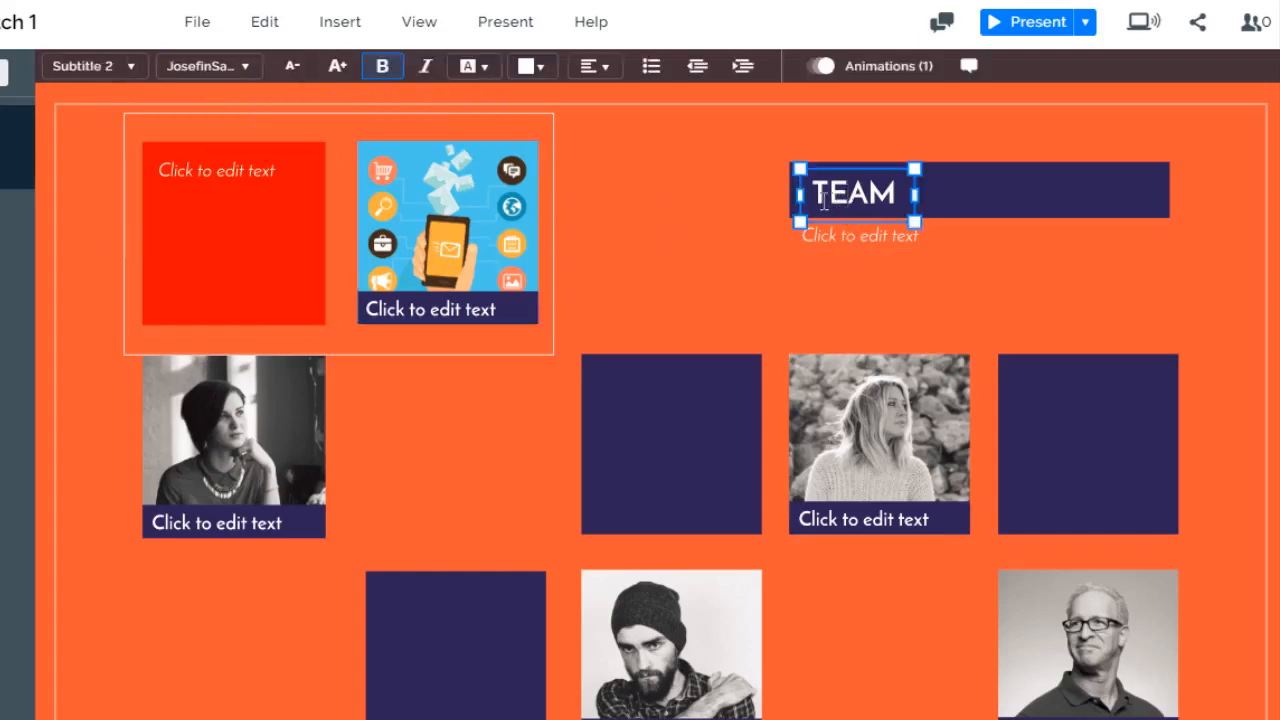
{"action": "left_click_drag", "start_coordinate": [810, 190], "coordinate": [905, 192]}
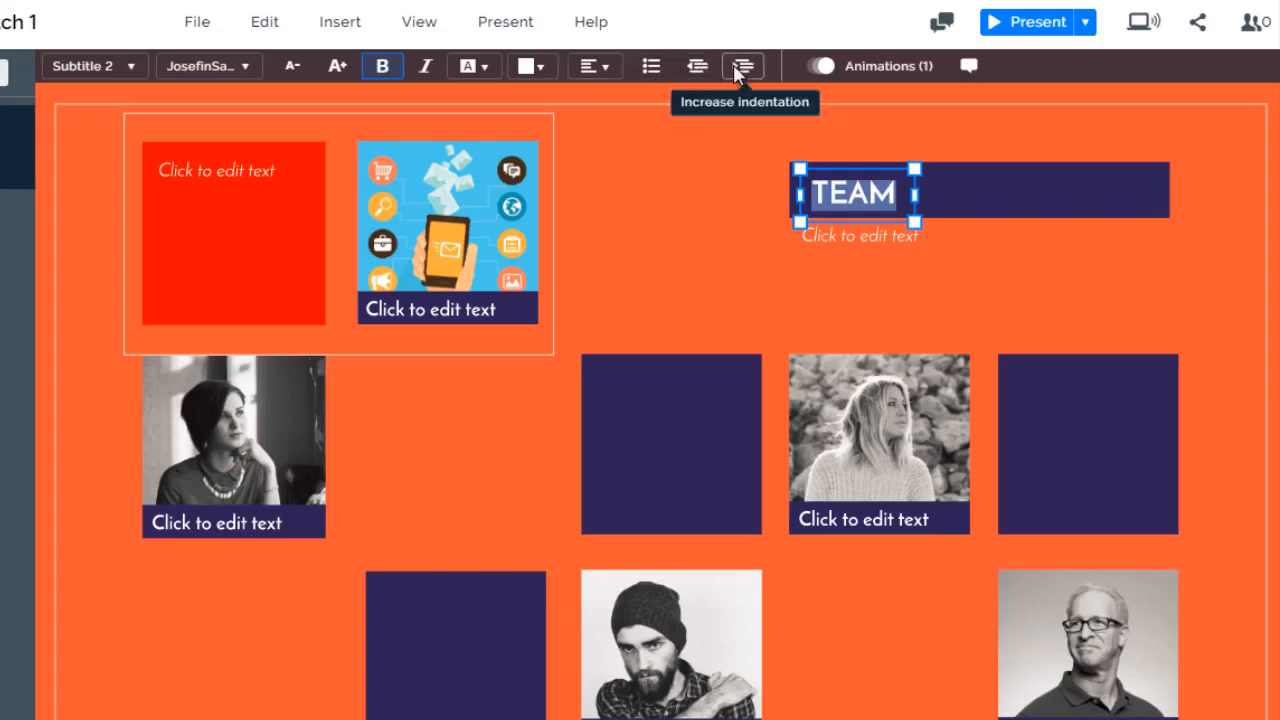
{"action": "left_click", "coordinate": [733, 268]}
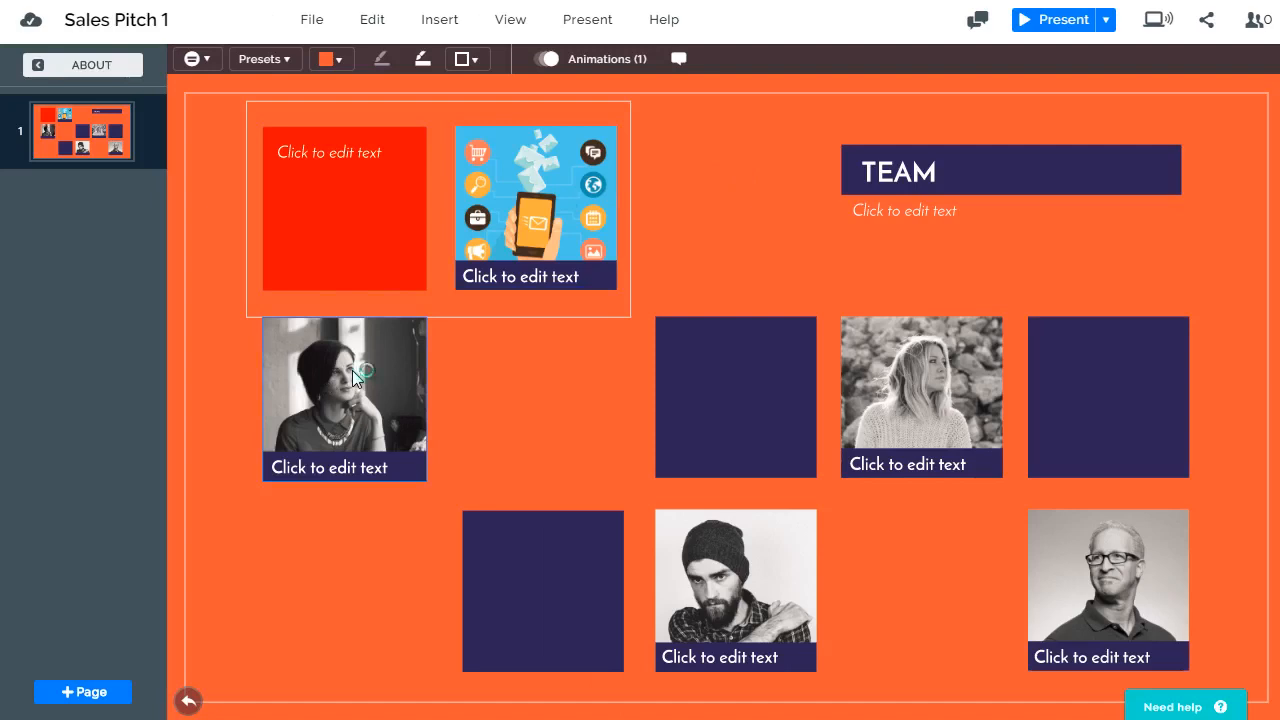
Move the dark-haired woman's photo down beside the lowest blue square and place its caption over the upper edge of the photo.
{"action": "left_click_drag", "start_coordinate": [352, 370], "coordinate": [368, 522]}
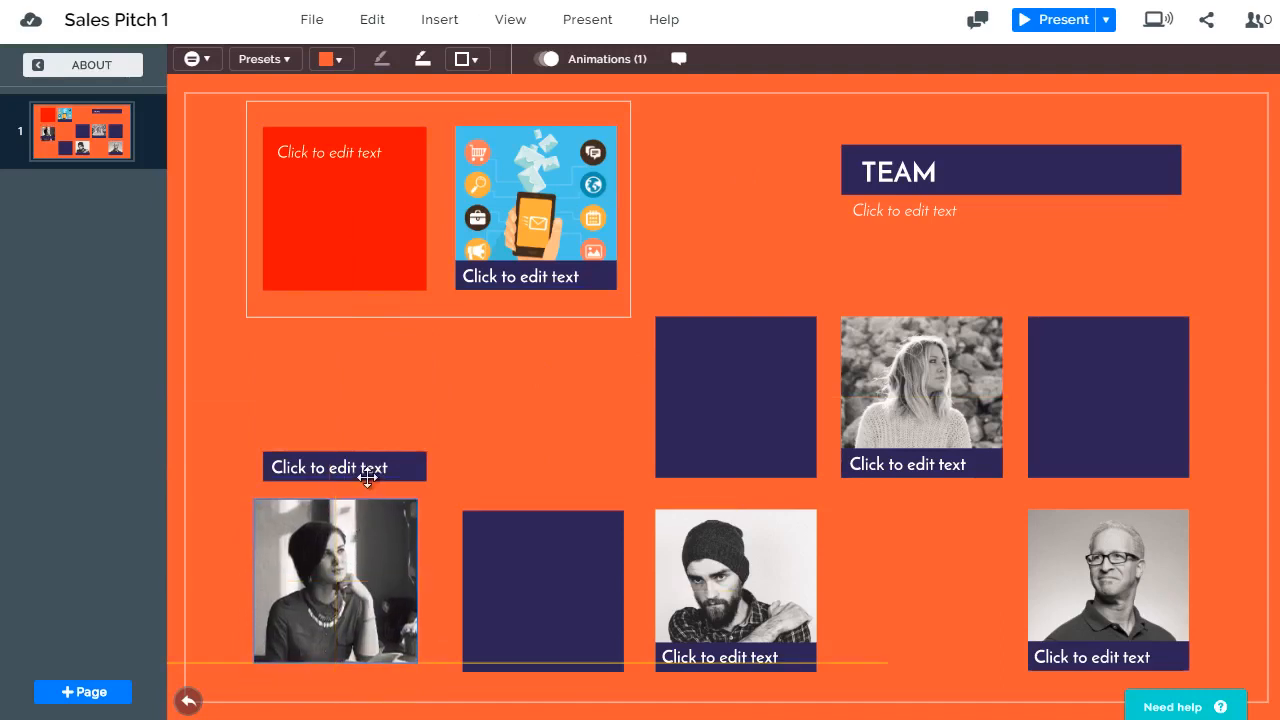
{"action": "left_click_drag", "start_coordinate": [364, 467], "coordinate": [366, 531]}
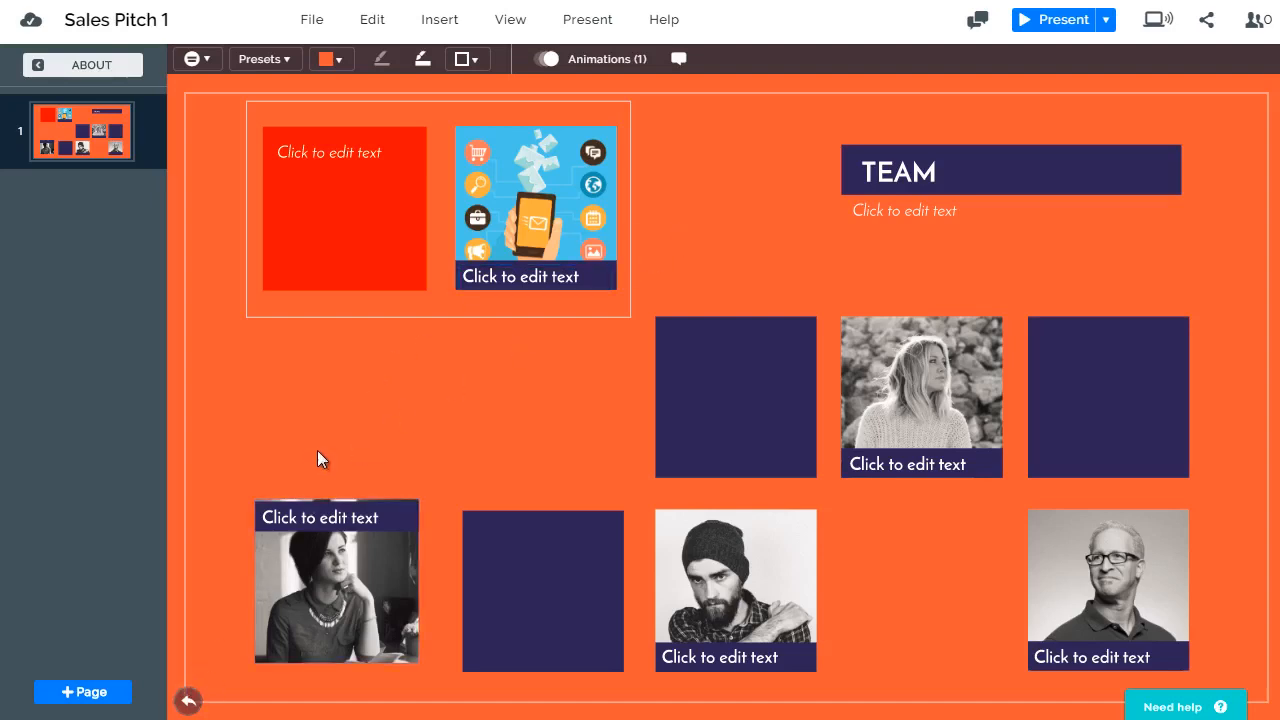
{"action": "left_click", "coordinate": [336, 578]}
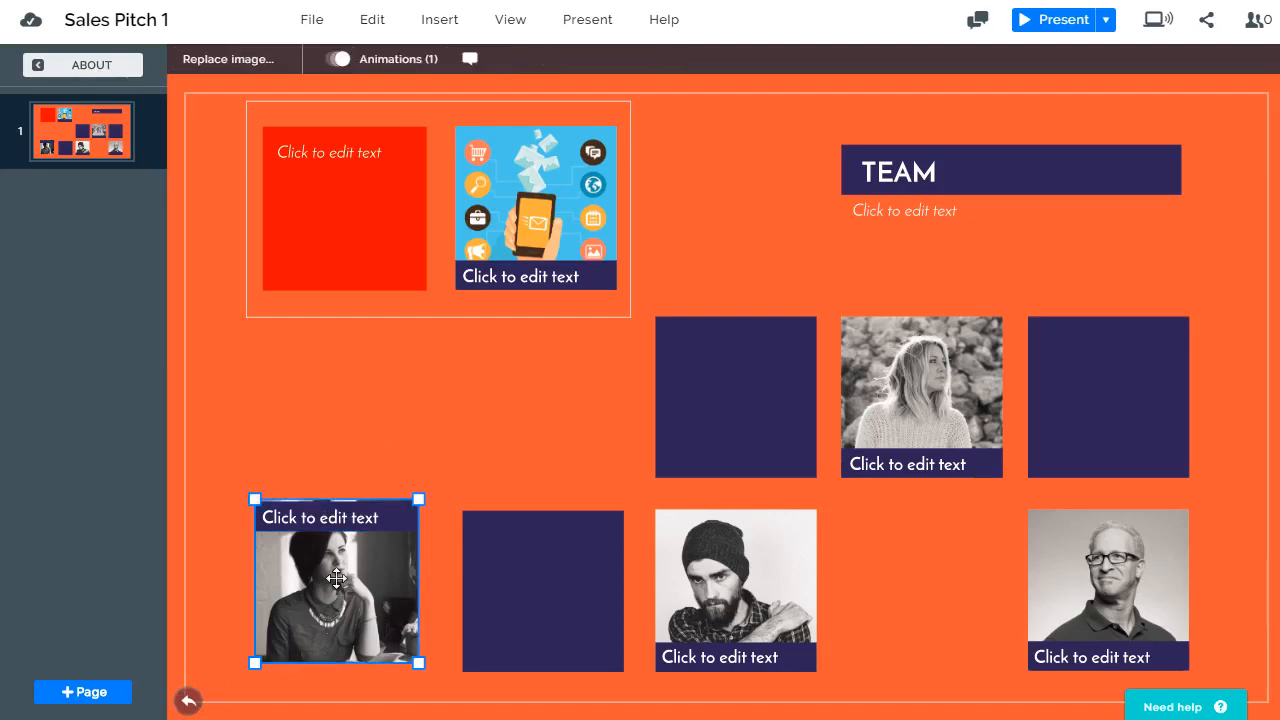
{"action": "scroll", "coordinate": [336, 578], "scroll_direction": "up", "scroll_amount": 5}
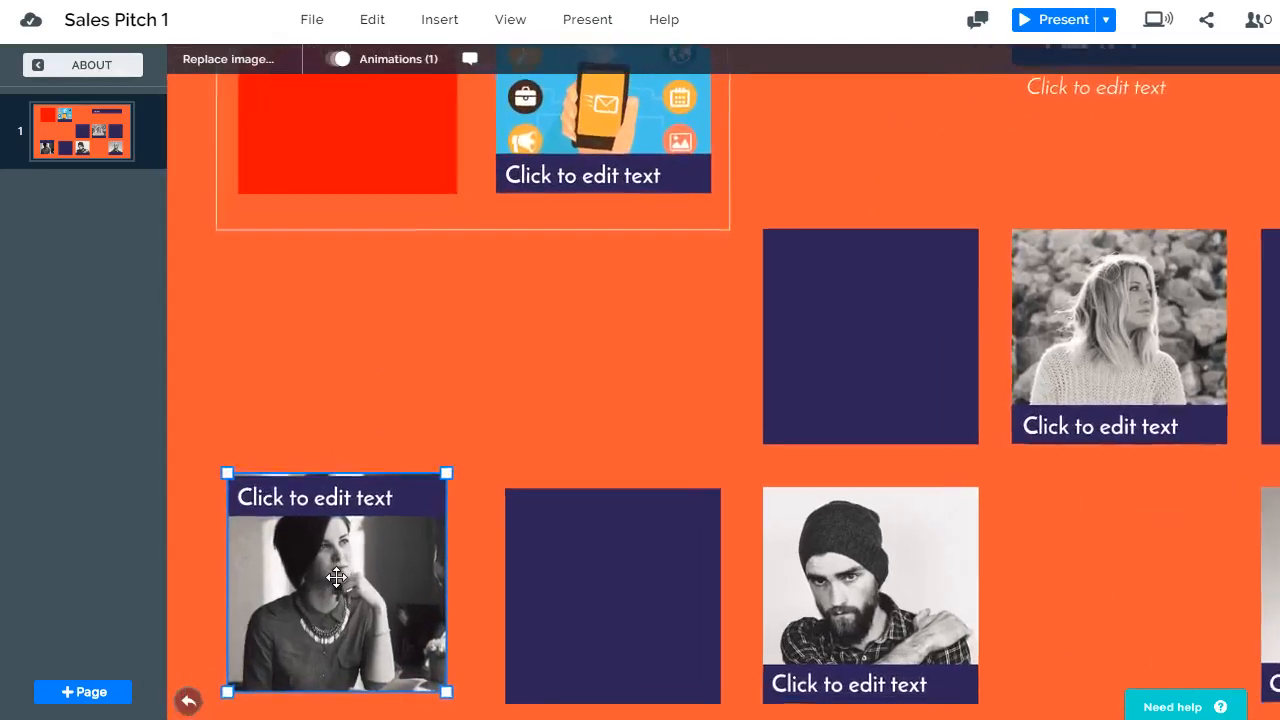
{"action": "scroll", "coordinate": [336, 578], "scroll_direction": "up", "scroll_amount": 3}
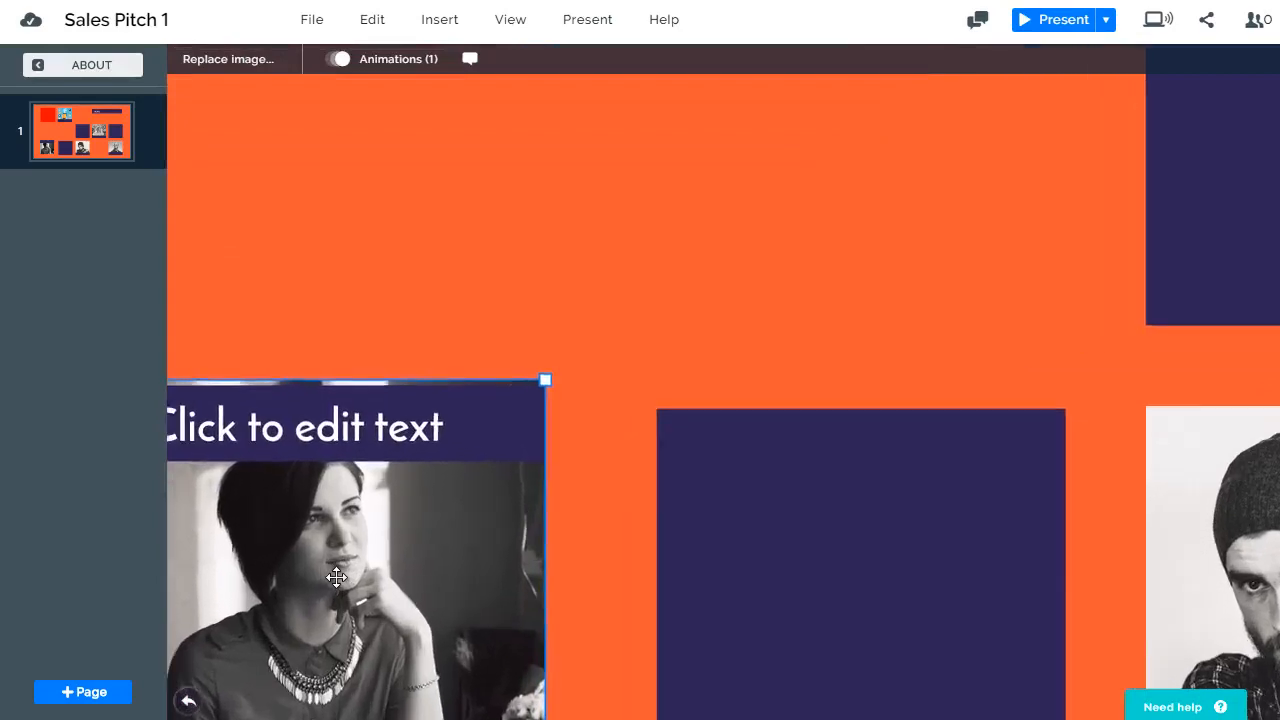
{"action": "left_click", "coordinate": [189, 703]}
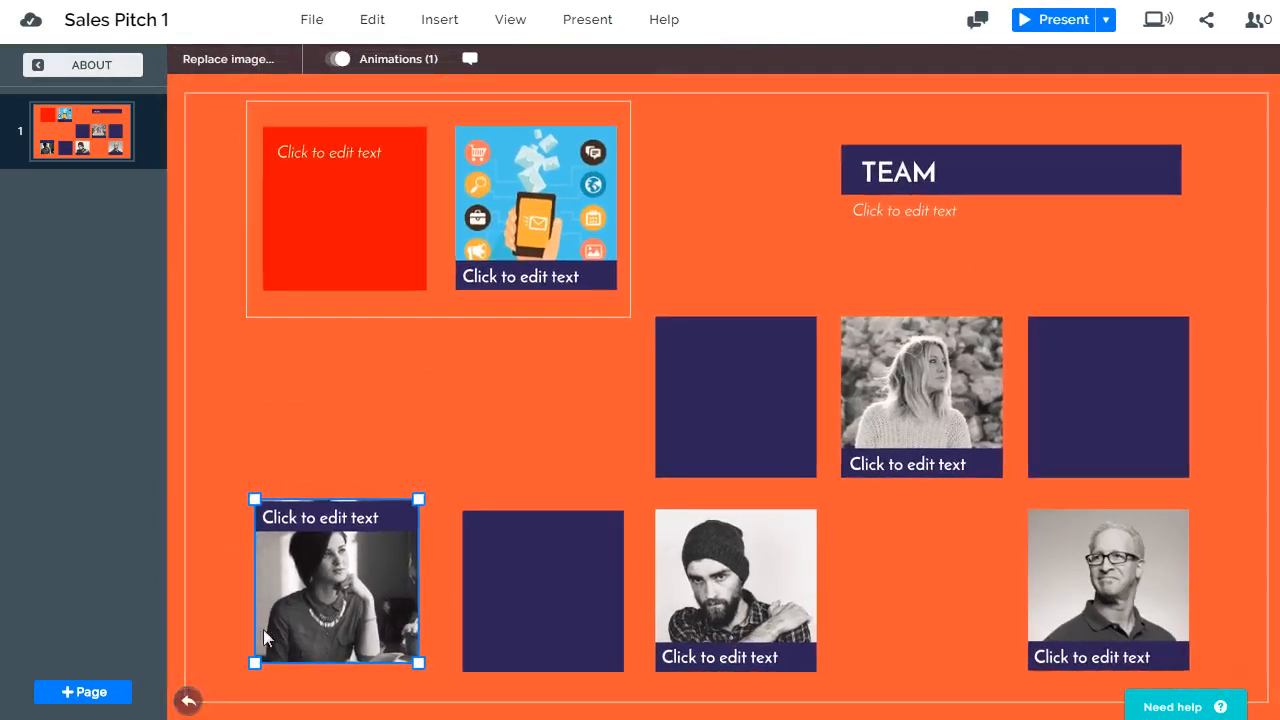
{"action": "key", "text": "Escape"}
Return to the presentation overview and shift the SERVICE topic circle slightly upward on the tall building.
{"action": "left_click", "coordinate": [117, 65]}
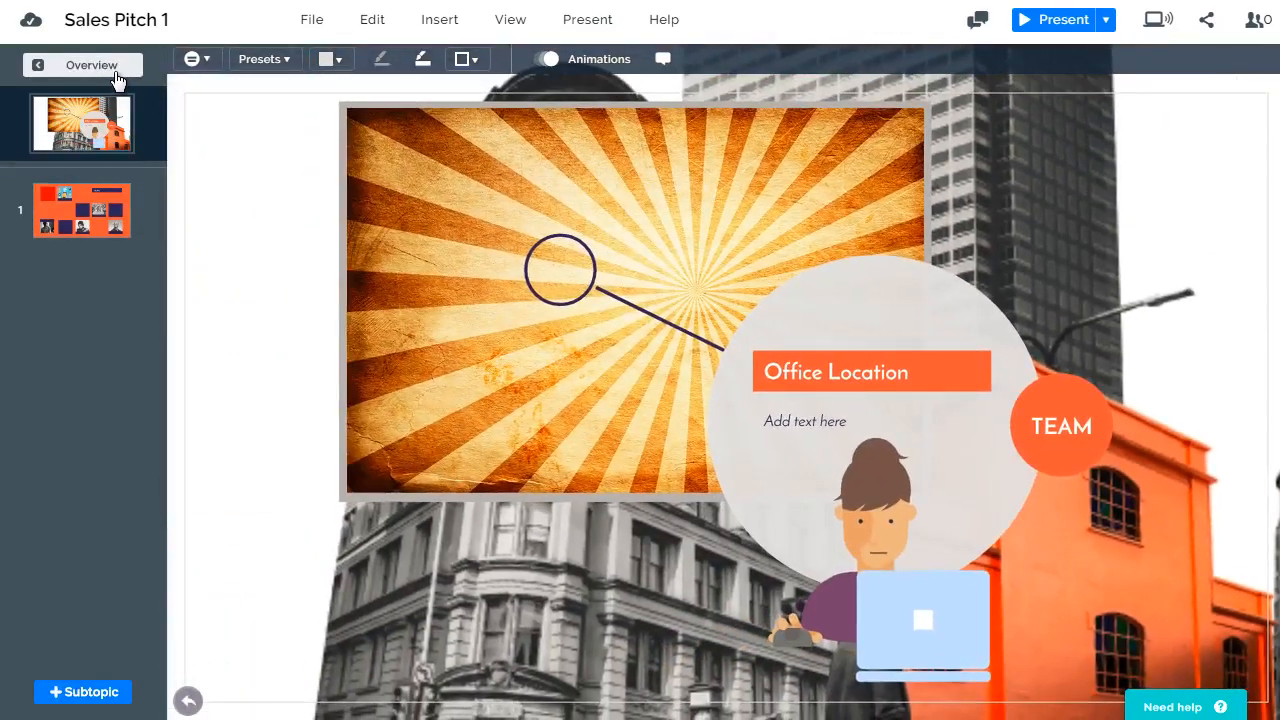
{"action": "left_click", "coordinate": [116, 68]}
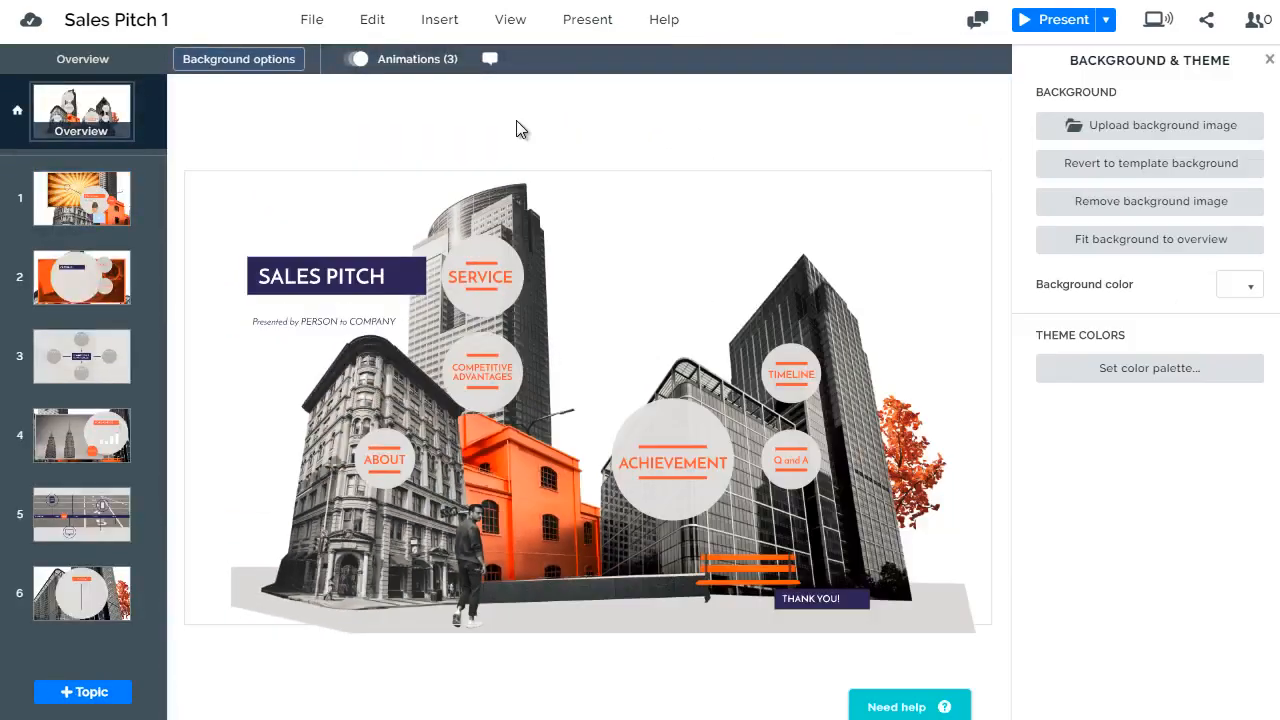
{"action": "left_click_drag", "start_coordinate": [500, 280], "coordinate": [505, 266]}
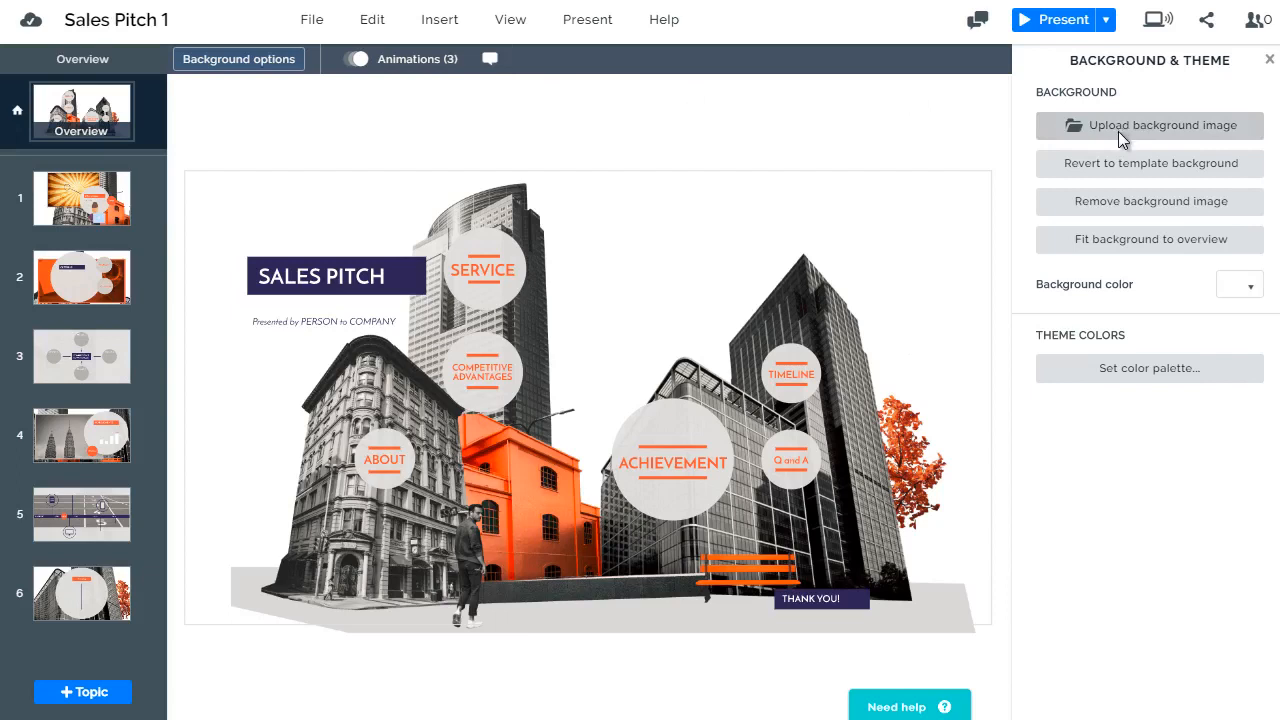
Remove the overview's background image and revert to the template background.
{"action": "left_click", "coordinate": [1121, 211]}
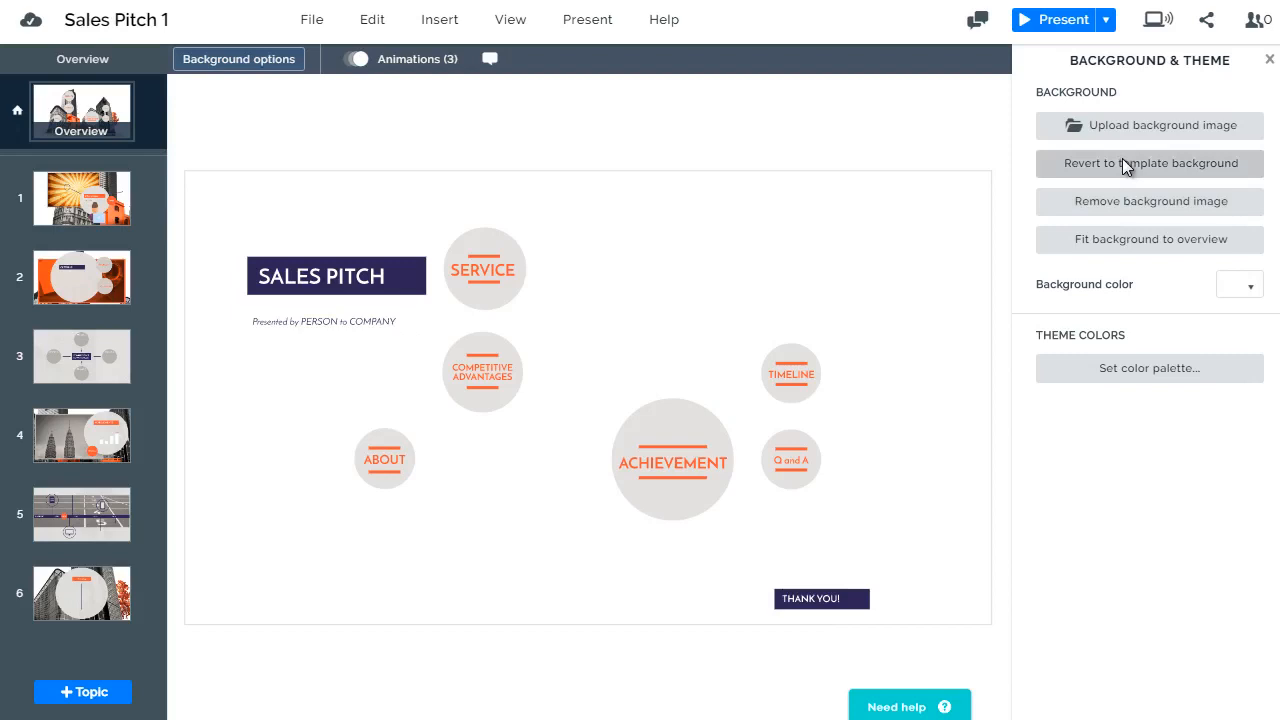
{"action": "left_click", "coordinate": [1122, 172]}
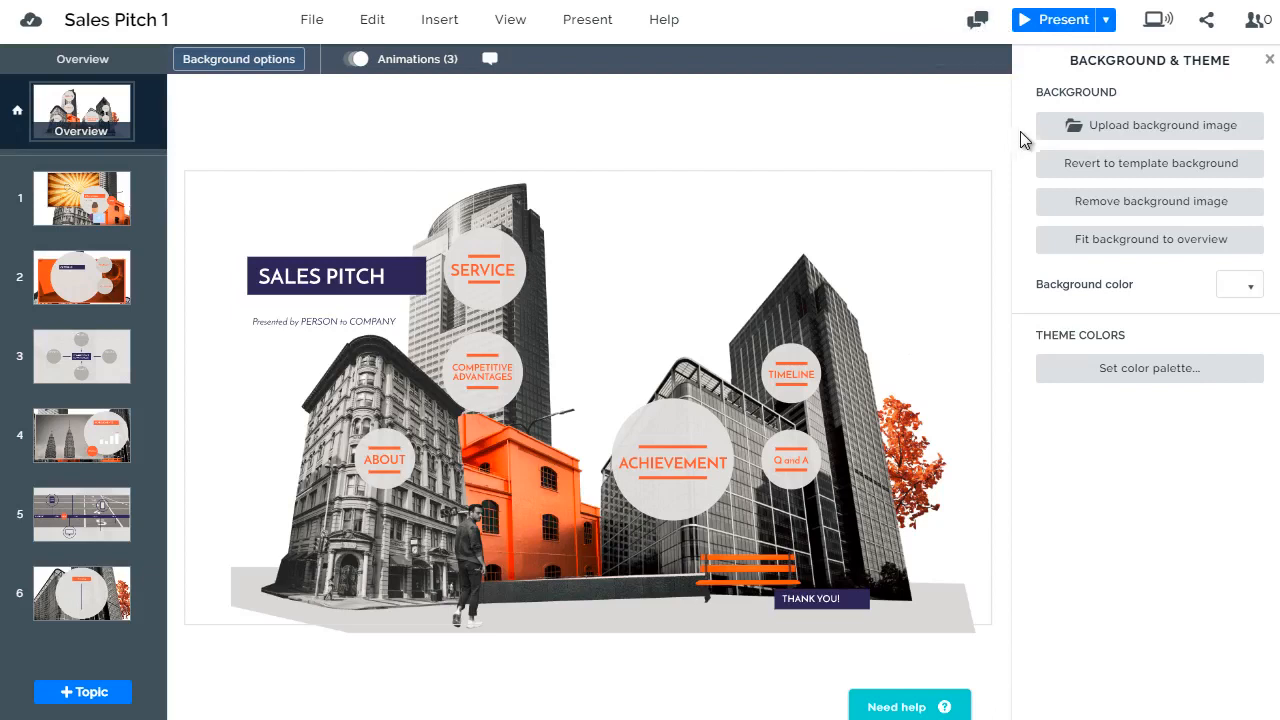
Upload the bigstock Outsourcing picture from the Royalty Free Images folder as the overview's background image.
{"action": "left_click", "coordinate": [1098, 126]}
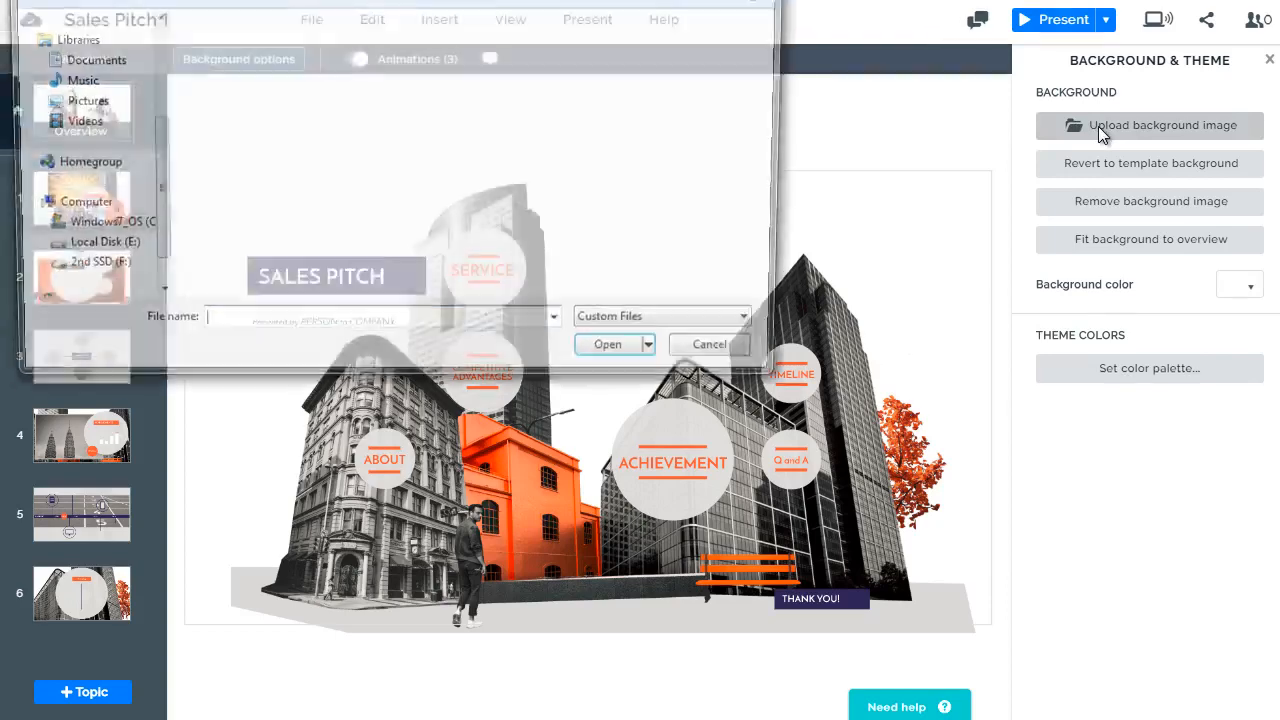
{"action": "left_click", "coordinate": [550, 165]}
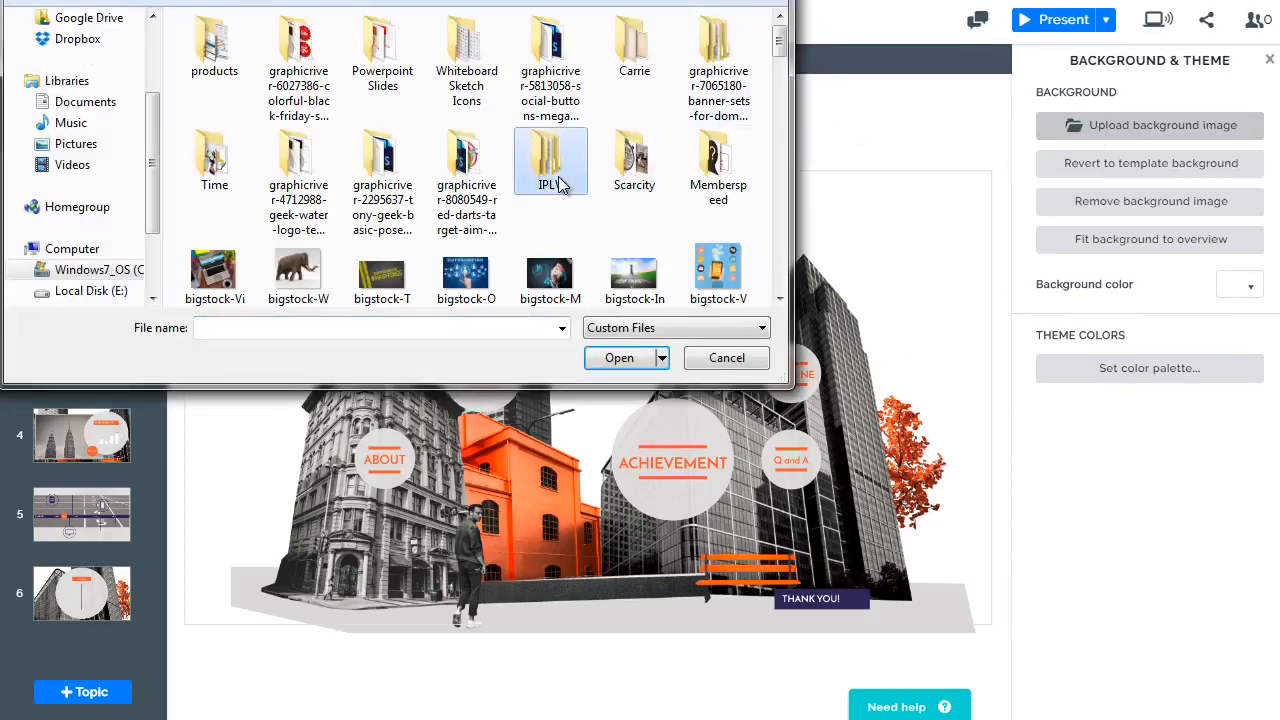
{"action": "scroll", "coordinate": [560, 185], "scroll_direction": "down", "scroll_amount": 3}
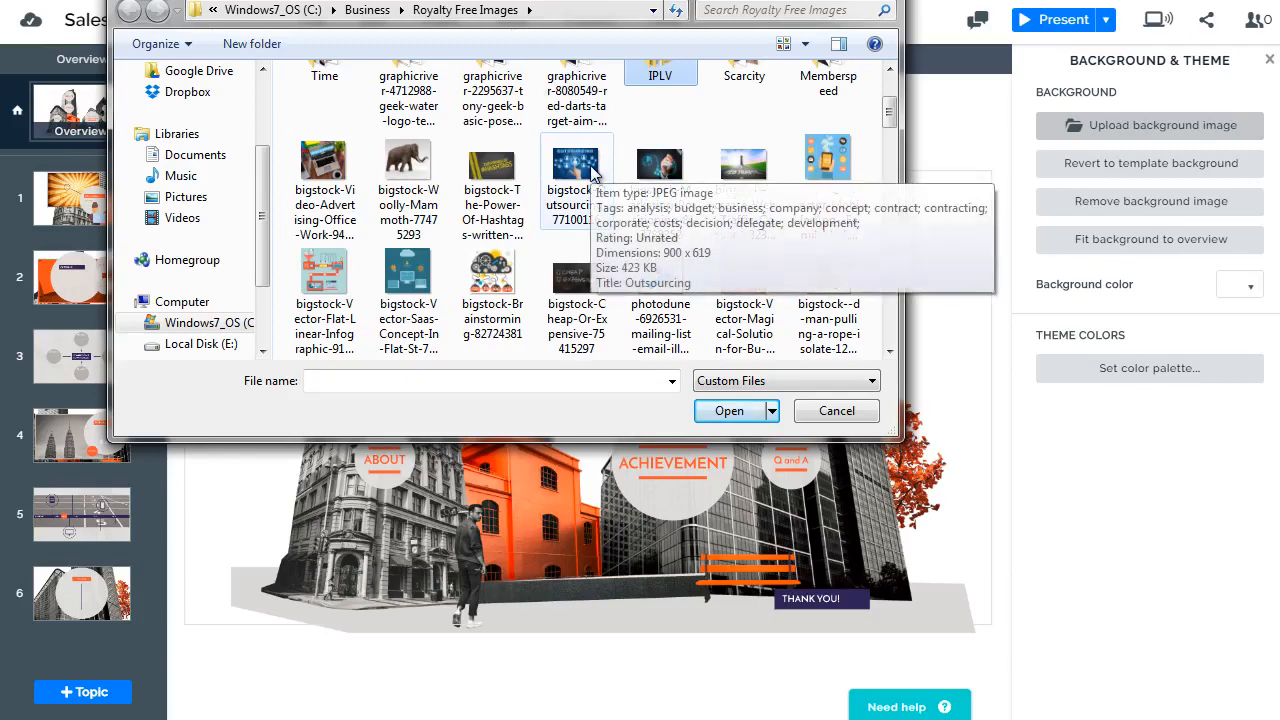
{"action": "scroll", "coordinate": [592, 172], "scroll_direction": "down", "scroll_amount": 5}
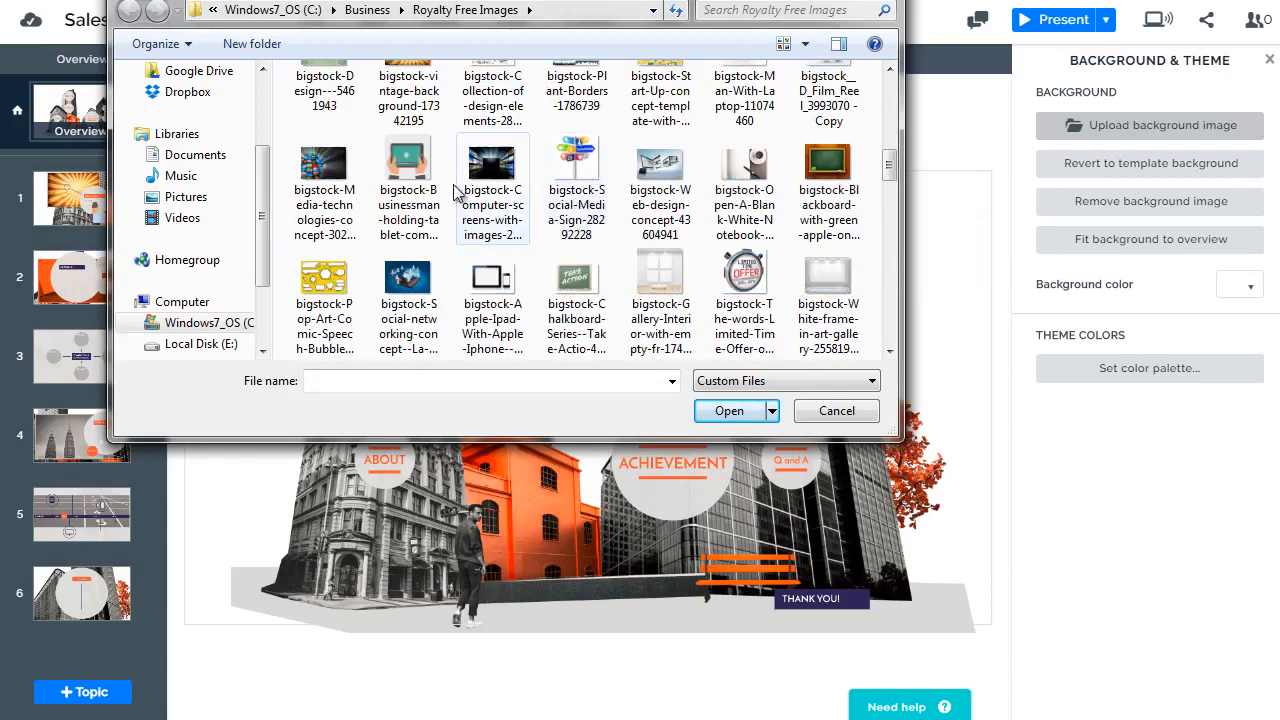
{"action": "left_click", "coordinate": [344, 186]}
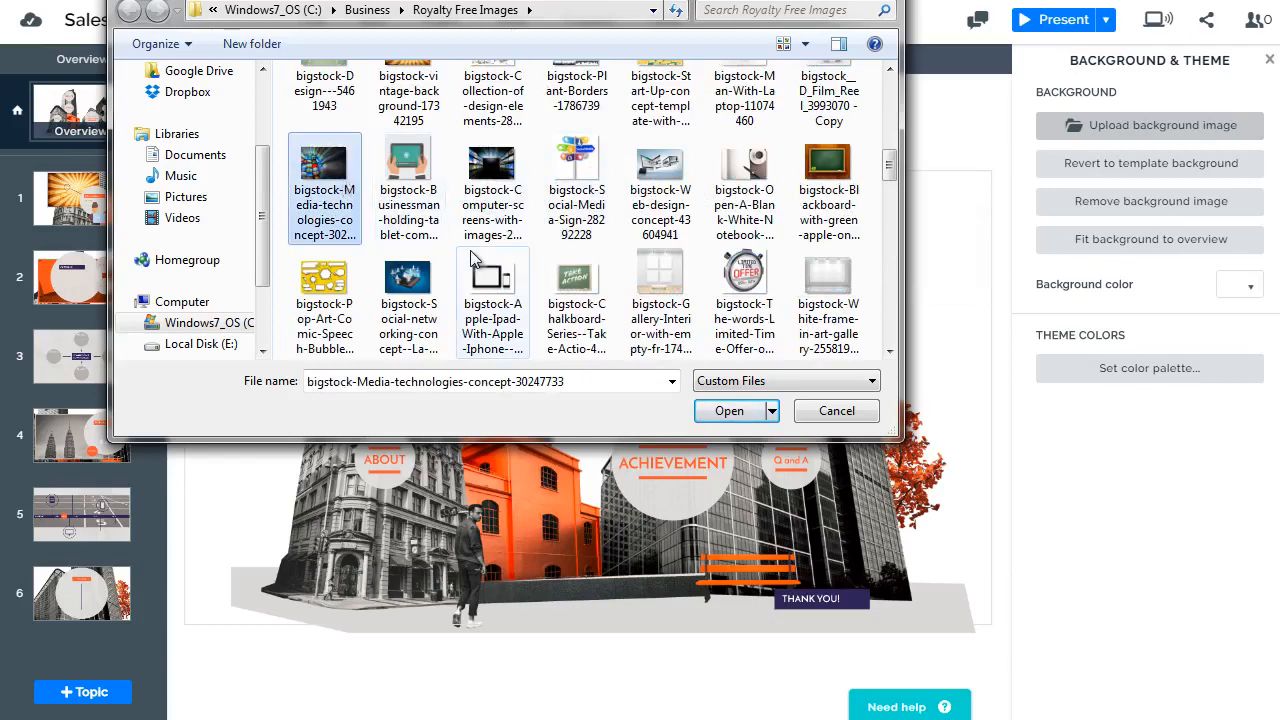
{"action": "scroll", "coordinate": [510, 230], "scroll_direction": "up", "scroll_amount": 3}
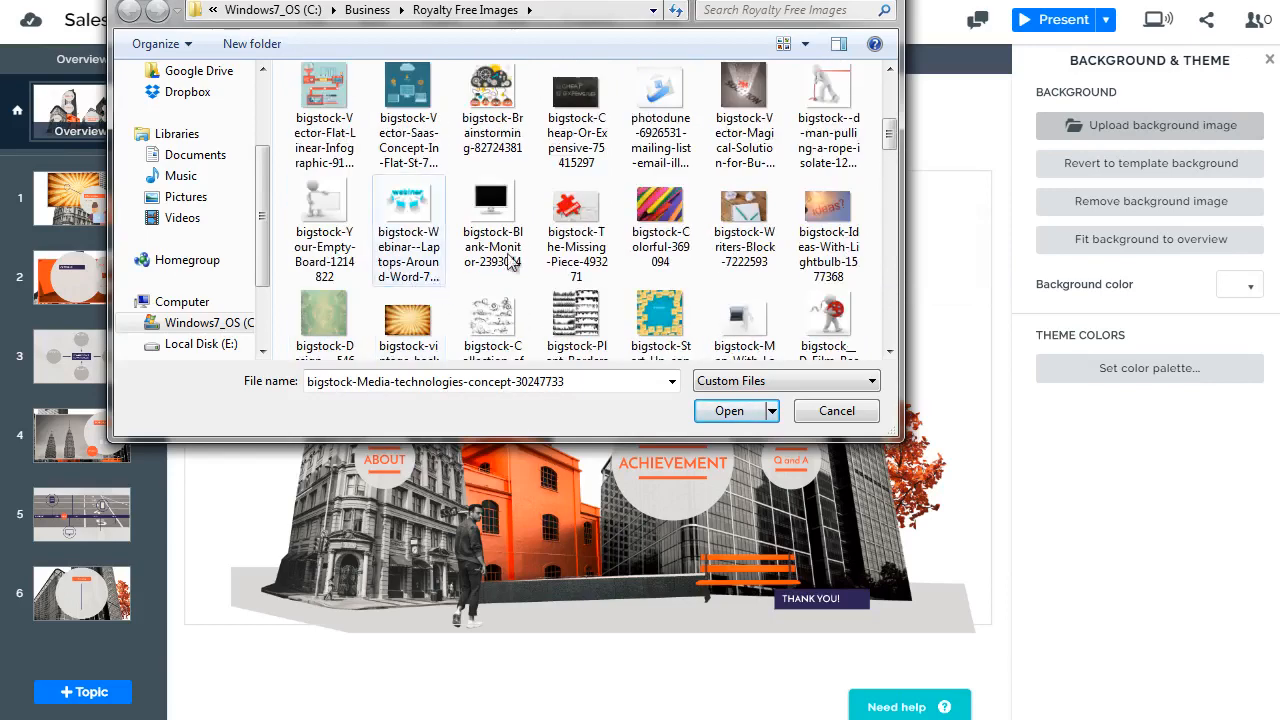
{"action": "scroll", "coordinate": [543, 190], "scroll_direction": "up", "scroll_amount": 3}
{"action": "double_click", "coordinate": [565, 210]}
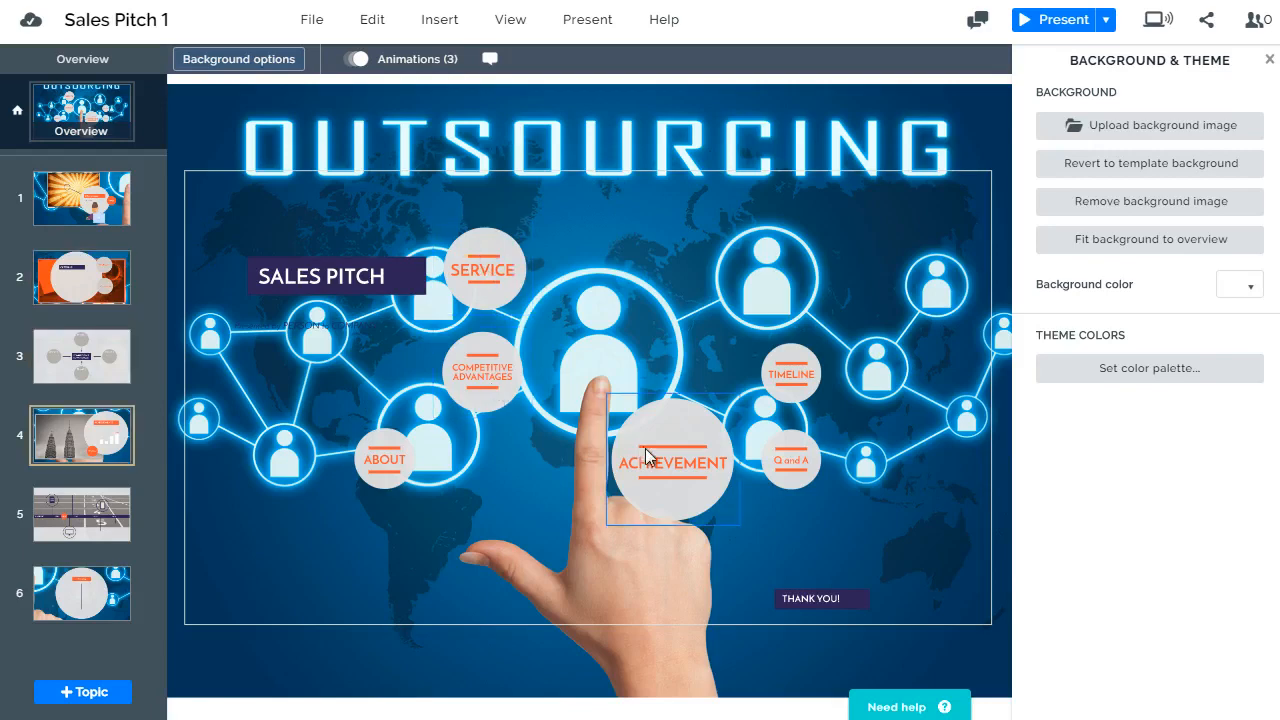
Move and enlarge the ACHIEVEMENT circle over the large central figure and the TIMELINE circle over the large figure up and right of it.
{"action": "left_click_drag", "start_coordinate": [668, 457], "coordinate": [589, 321]}
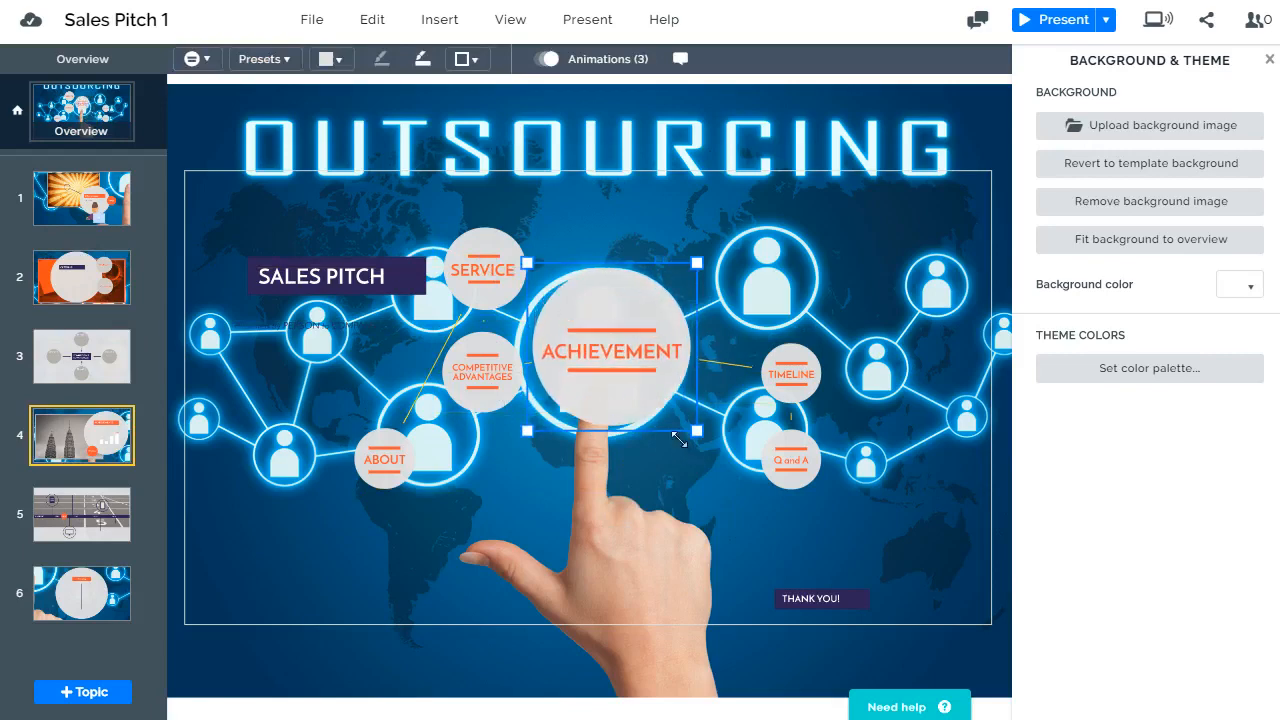
{"action": "mouse_move", "coordinate": [625, 306]}
{"action": "left_mouse_down"}
{"action": "mouse_move", "coordinate": [621, 263]}
{"action": "mouse_move", "coordinate": [621, 308]}
{"action": "left_mouse_up"}
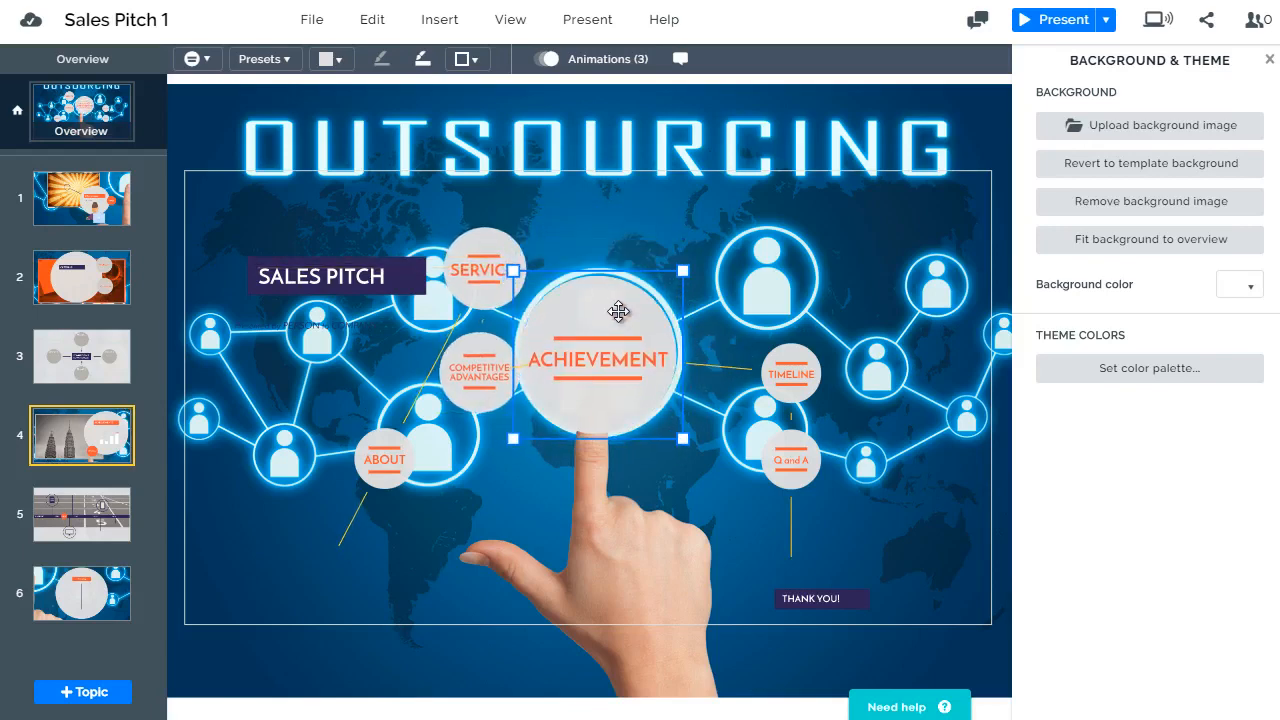
{"action": "left_click_drag", "start_coordinate": [797, 380], "coordinate": [762, 236]}
{"action": "left_click_drag", "start_coordinate": [797, 305], "coordinate": [822, 338]}
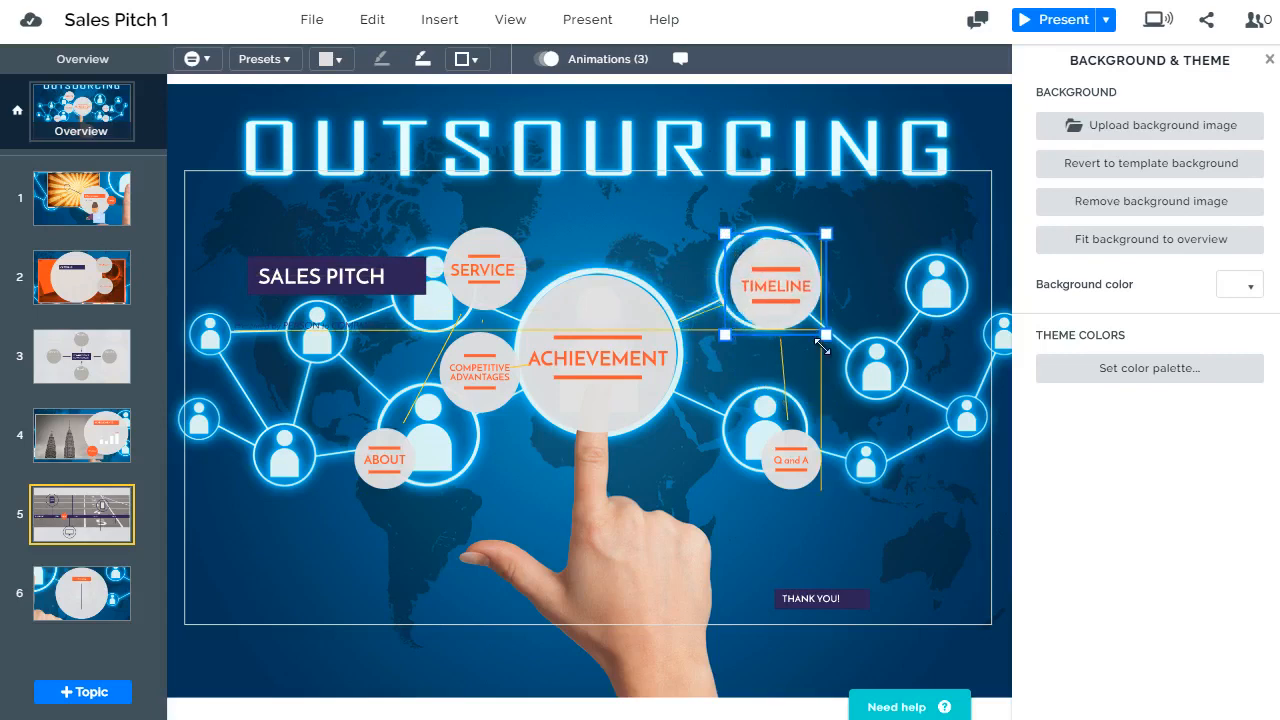
Fit the Q and A circle over the glowing figure below TIMELINE and shift the ABOUT circle slightly up and left.
{"action": "left_click", "coordinate": [815, 476]}
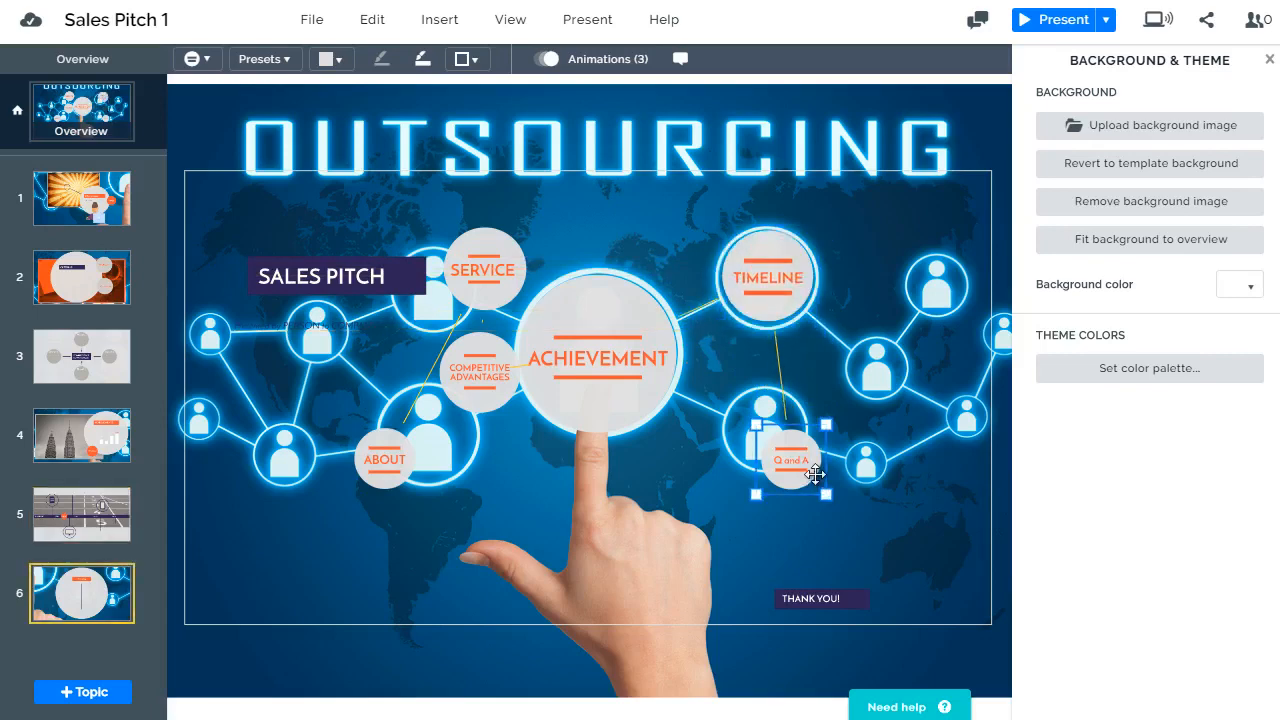
{"action": "left_click_drag", "start_coordinate": [815, 476], "coordinate": [808, 432]}
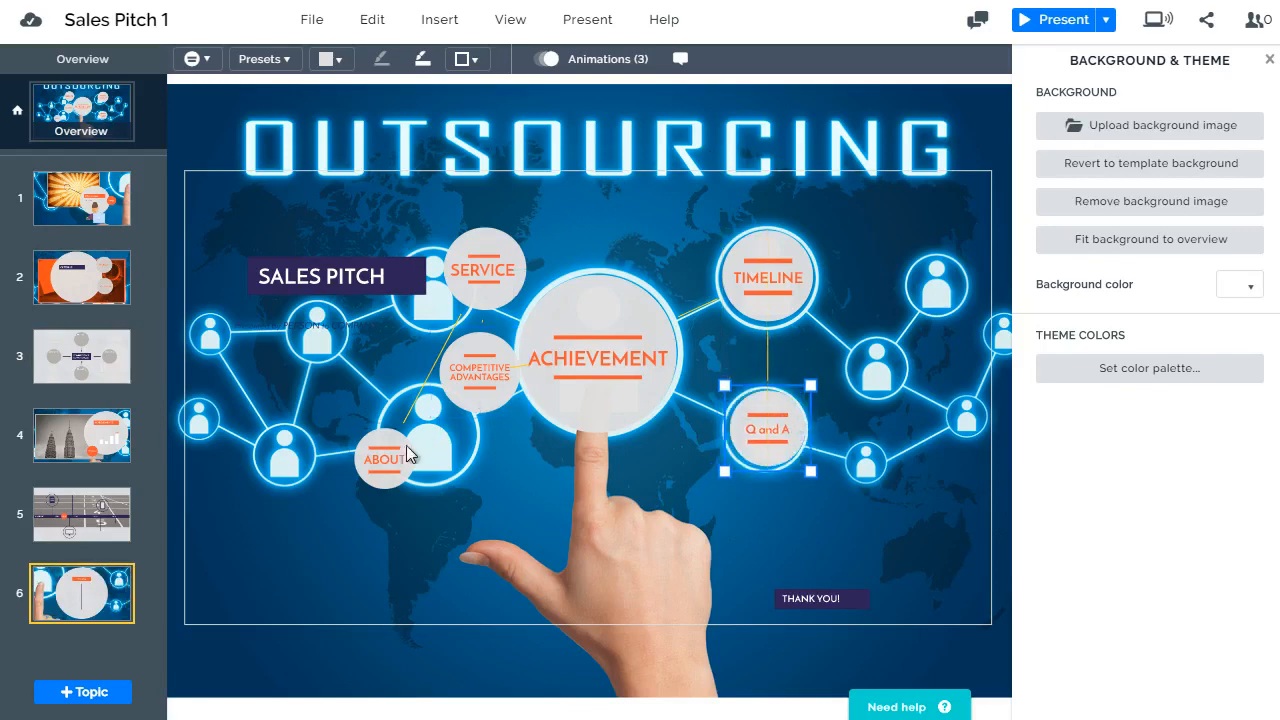
{"action": "left_click_drag", "start_coordinate": [380, 452], "coordinate": [345, 433]}
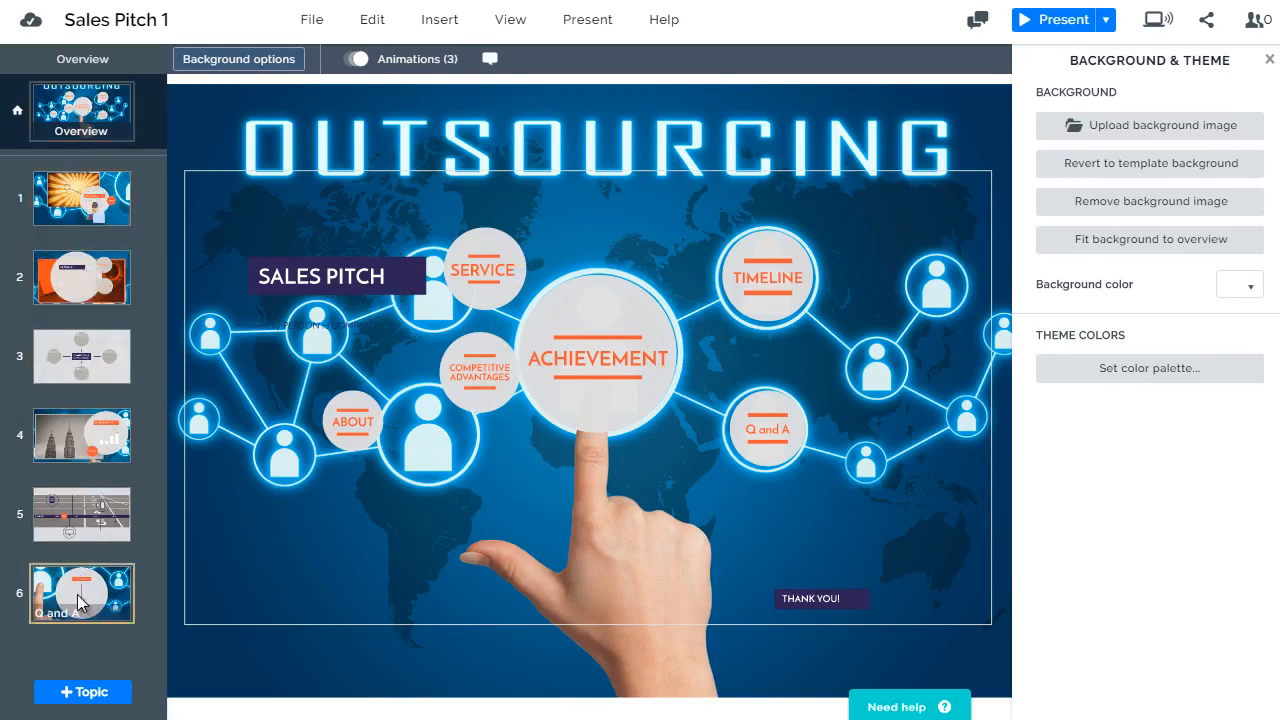
Reorder the Q and A topic to second place and fit the SERVICE, ABOUT and Q and A circles over the left-hand background figures.
{"action": "left_click_drag", "start_coordinate": [83, 600], "coordinate": [82, 245]}
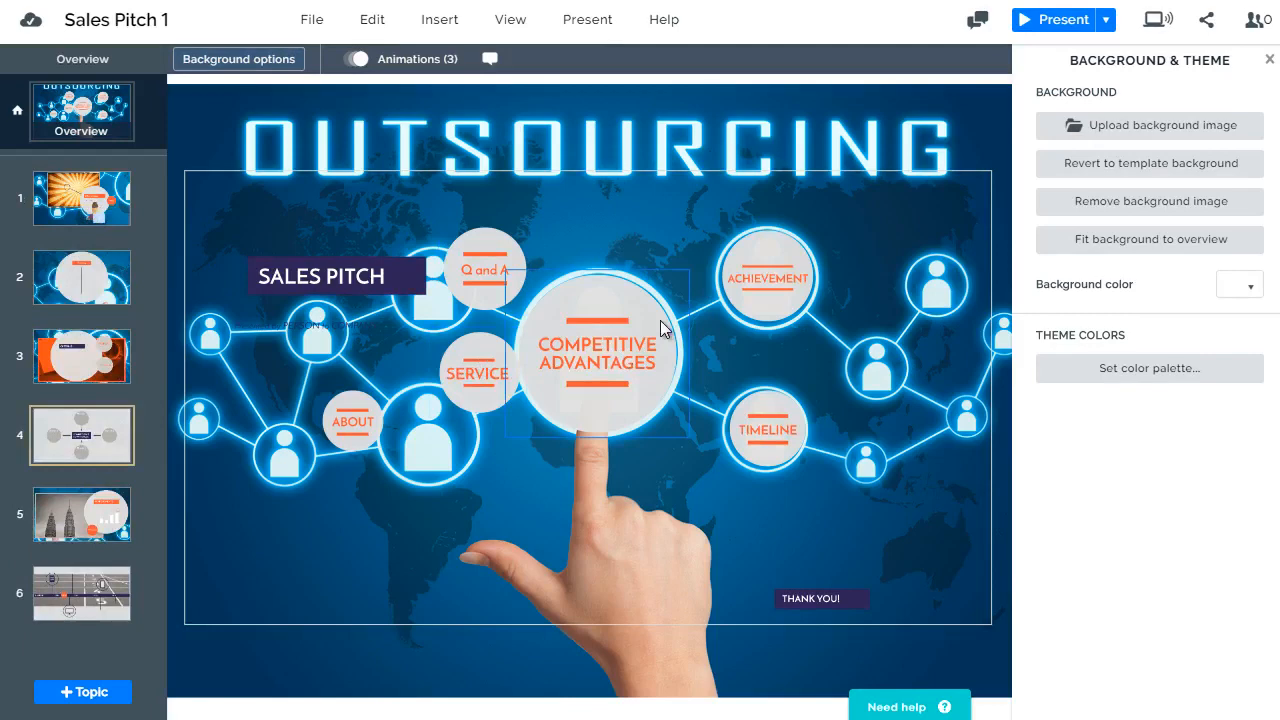
{"action": "left_click_drag", "start_coordinate": [480, 392], "coordinate": [414, 453]}
{"action": "left_click_drag", "start_coordinate": [338, 422], "coordinate": [266, 450]}
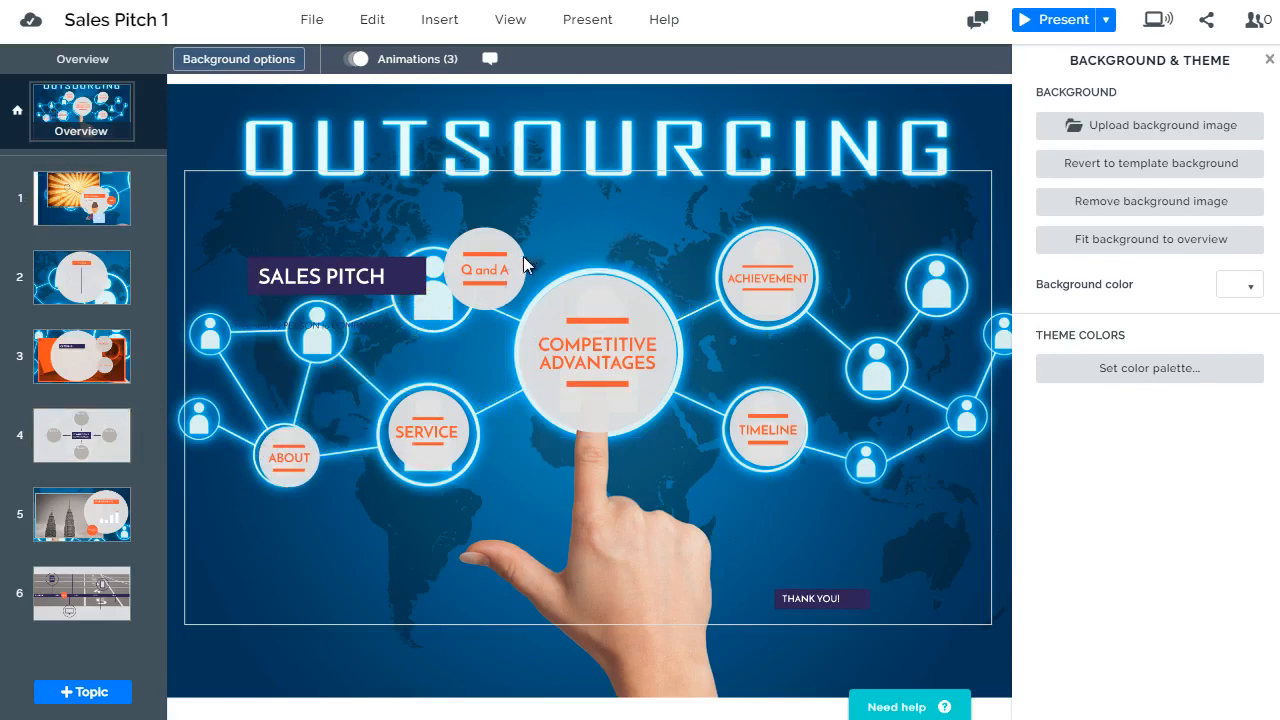
{"action": "left_click_drag", "start_coordinate": [505, 266], "coordinate": [359, 271]}
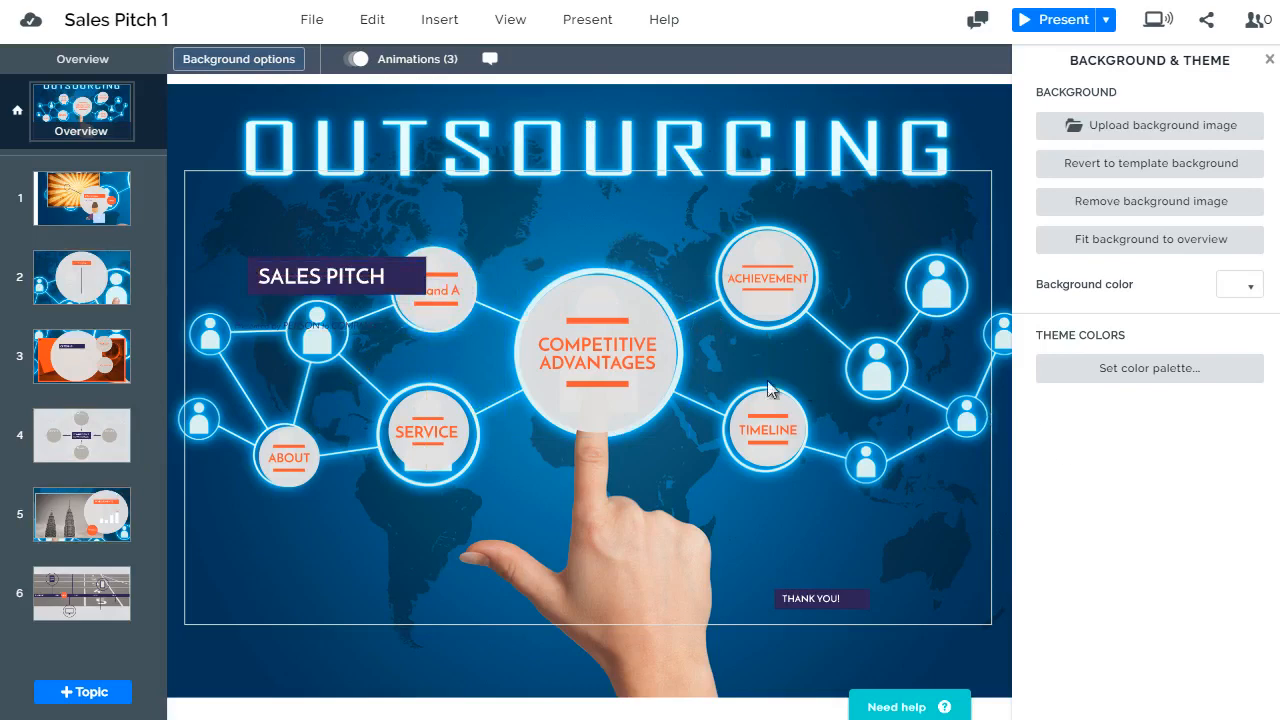
Open the Q and A topic and look over its heading and placeholder text boxes.
{"action": "left_click", "coordinate": [100, 278]}
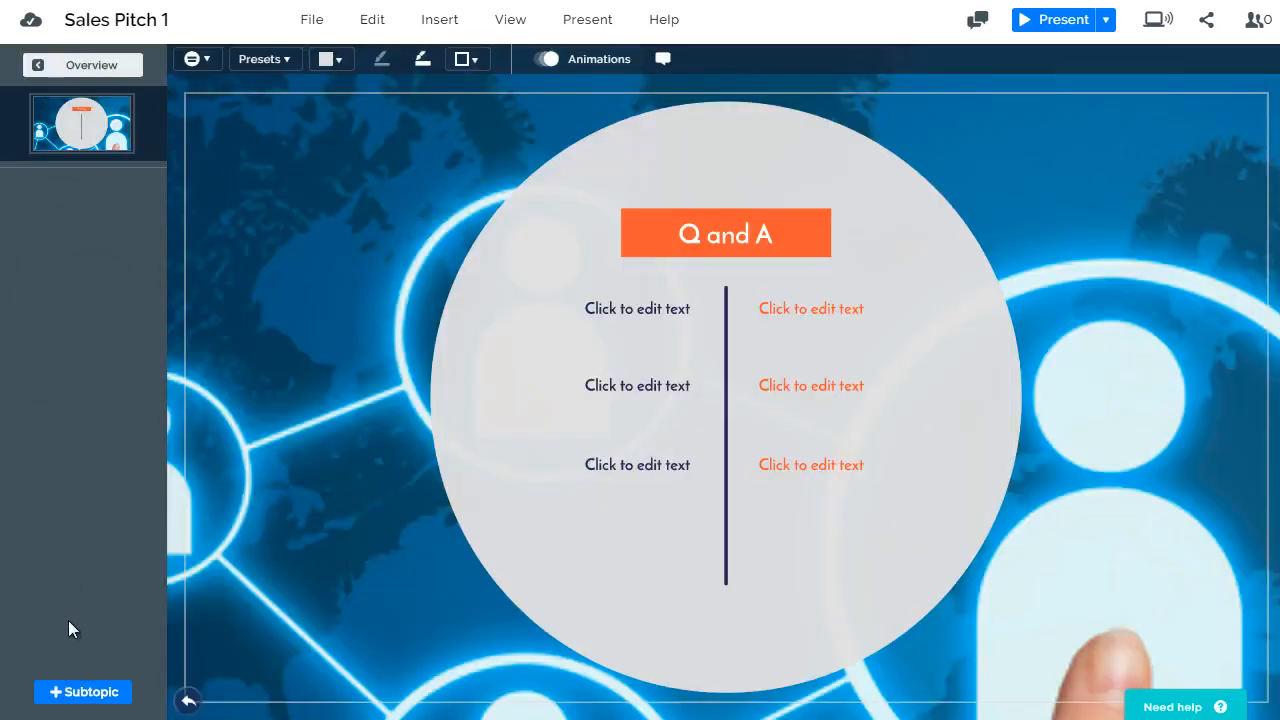
{"action": "left_click", "coordinate": [658, 222]}
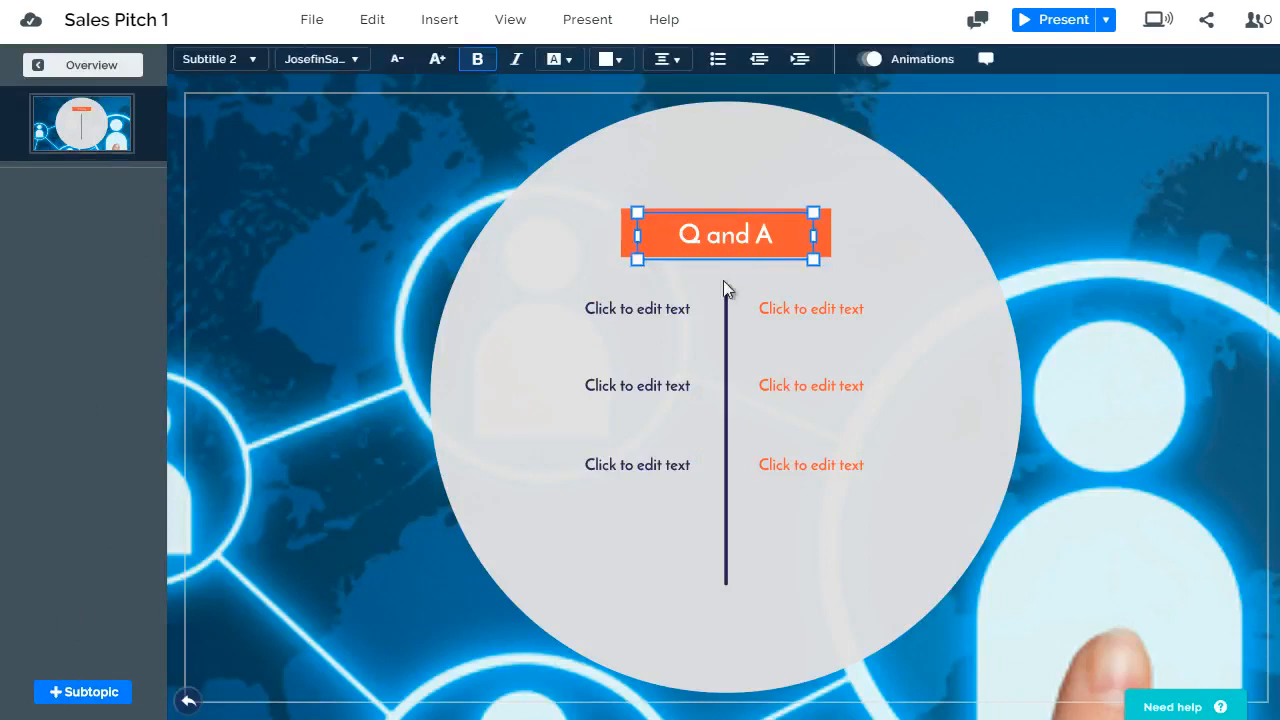
{"action": "left_click", "coordinate": [663, 318]}
{"action": "left_click", "coordinate": [787, 312]}
{"action": "left_click", "coordinate": [782, 389]}
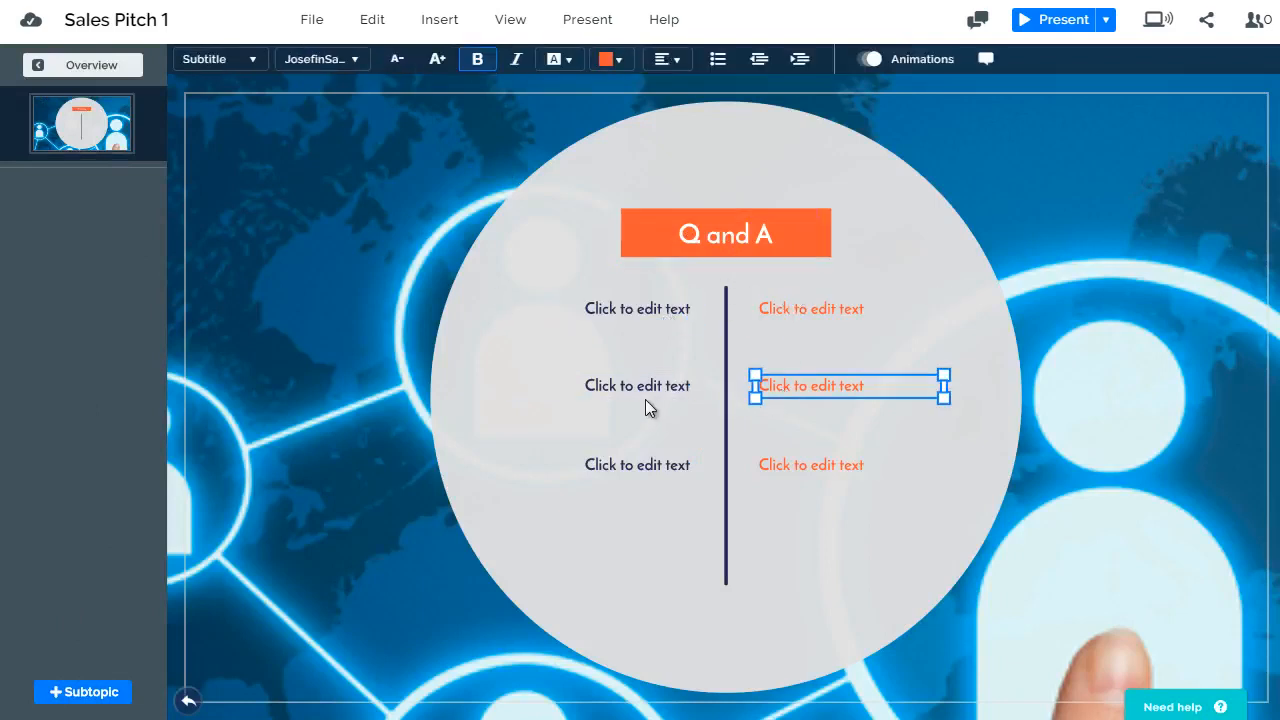
{"action": "double_click", "coordinate": [643, 390]}
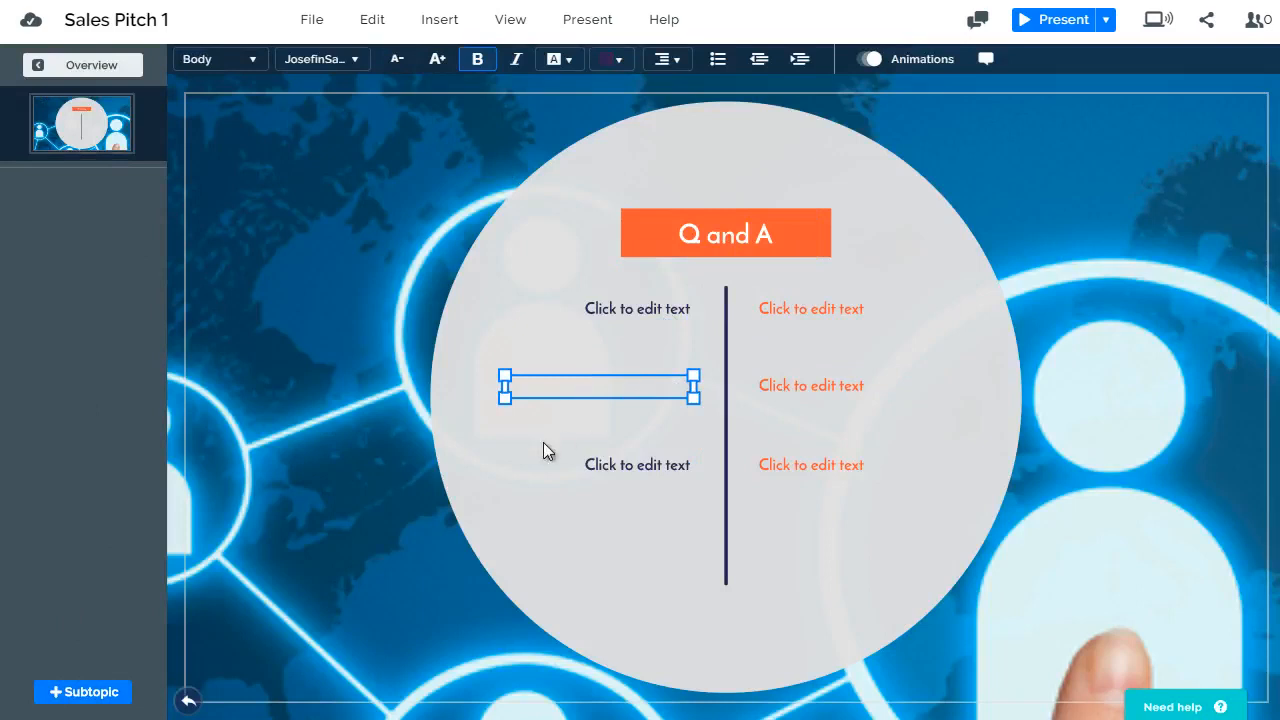
Add three planet subtopics beside the Q and A circle, shifting the first one slightly outward.
{"action": "left_click", "coordinate": [92, 693]}
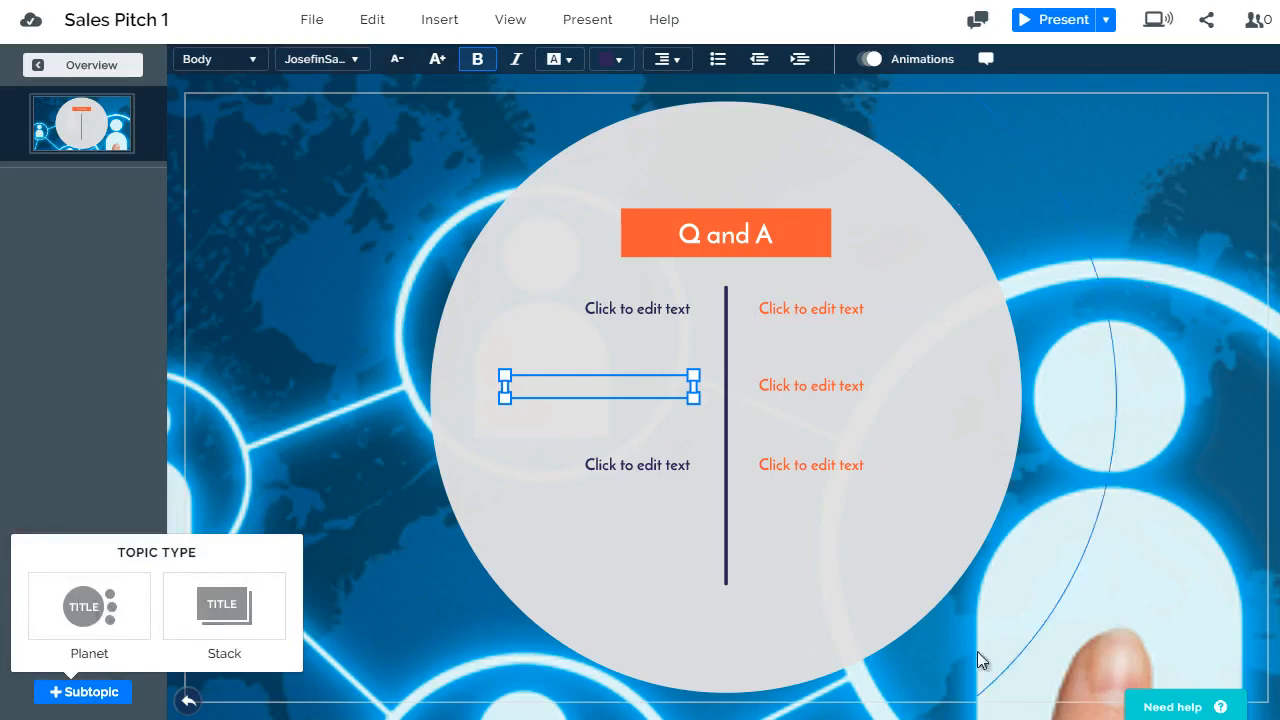
{"action": "left_click", "coordinate": [88, 615]}
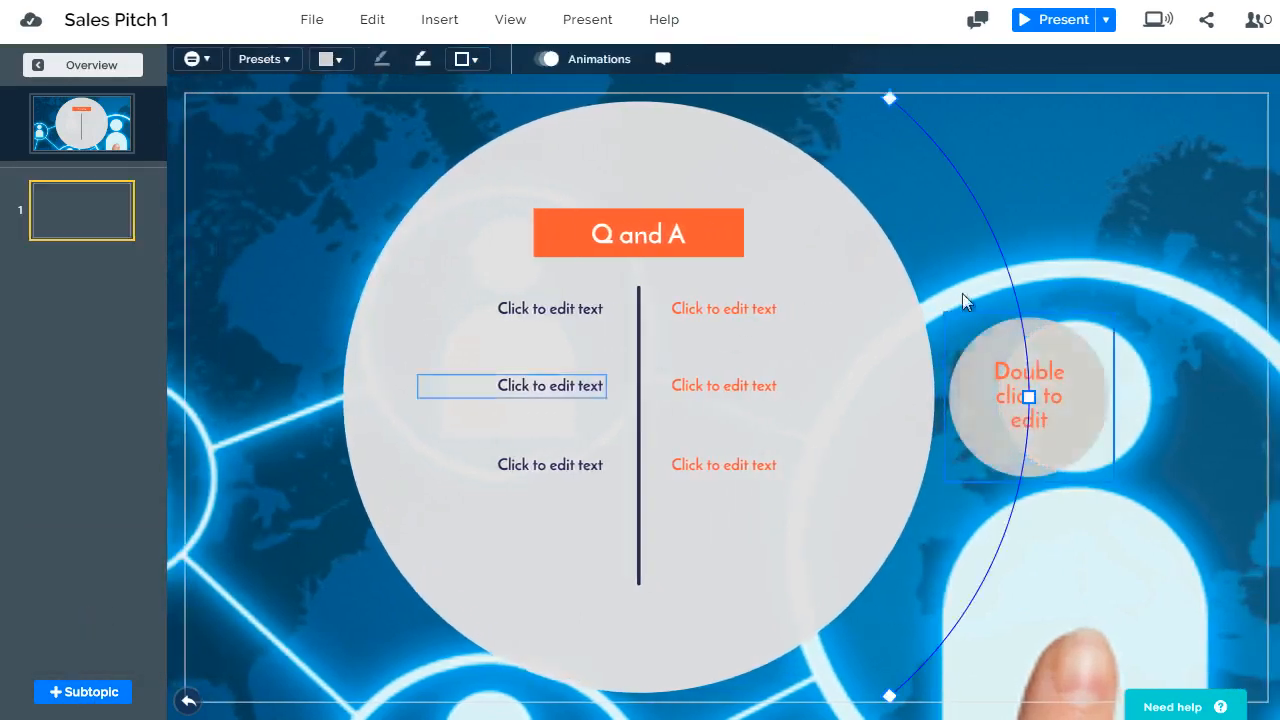
{"action": "left_click_drag", "start_coordinate": [1046, 366], "coordinate": [1074, 366]}
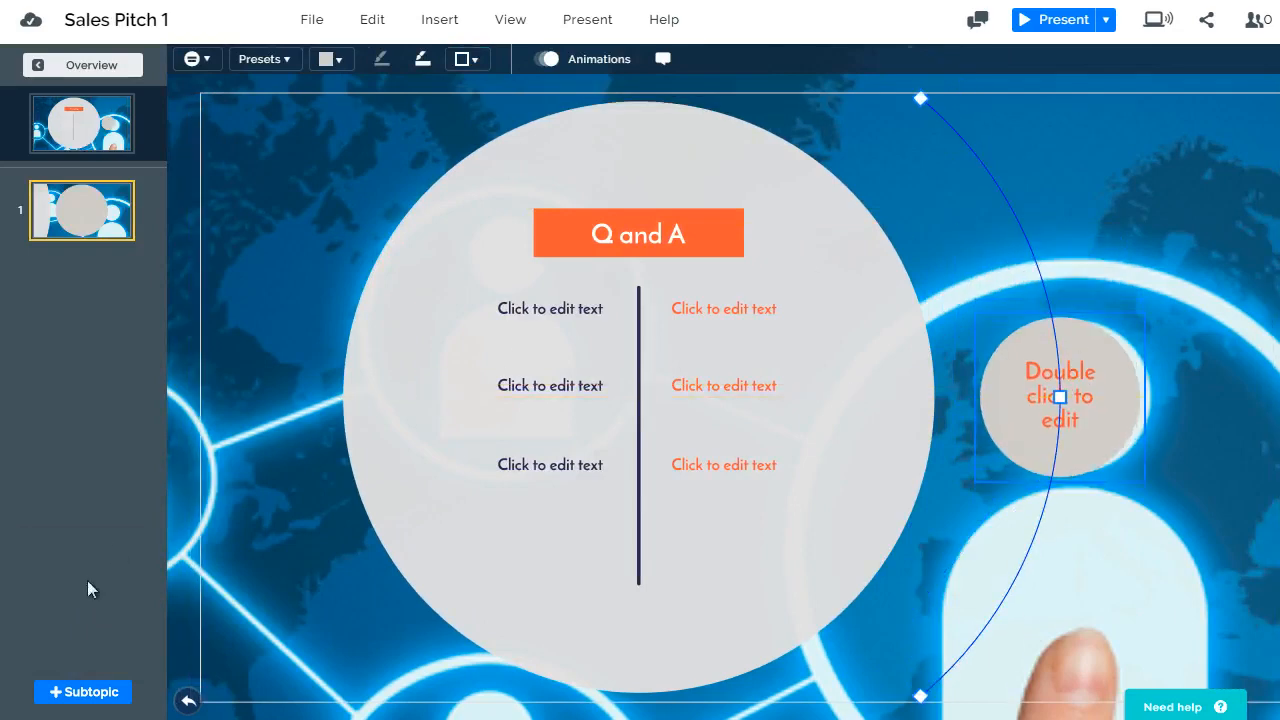
{"action": "left_click", "coordinate": [89, 694]}
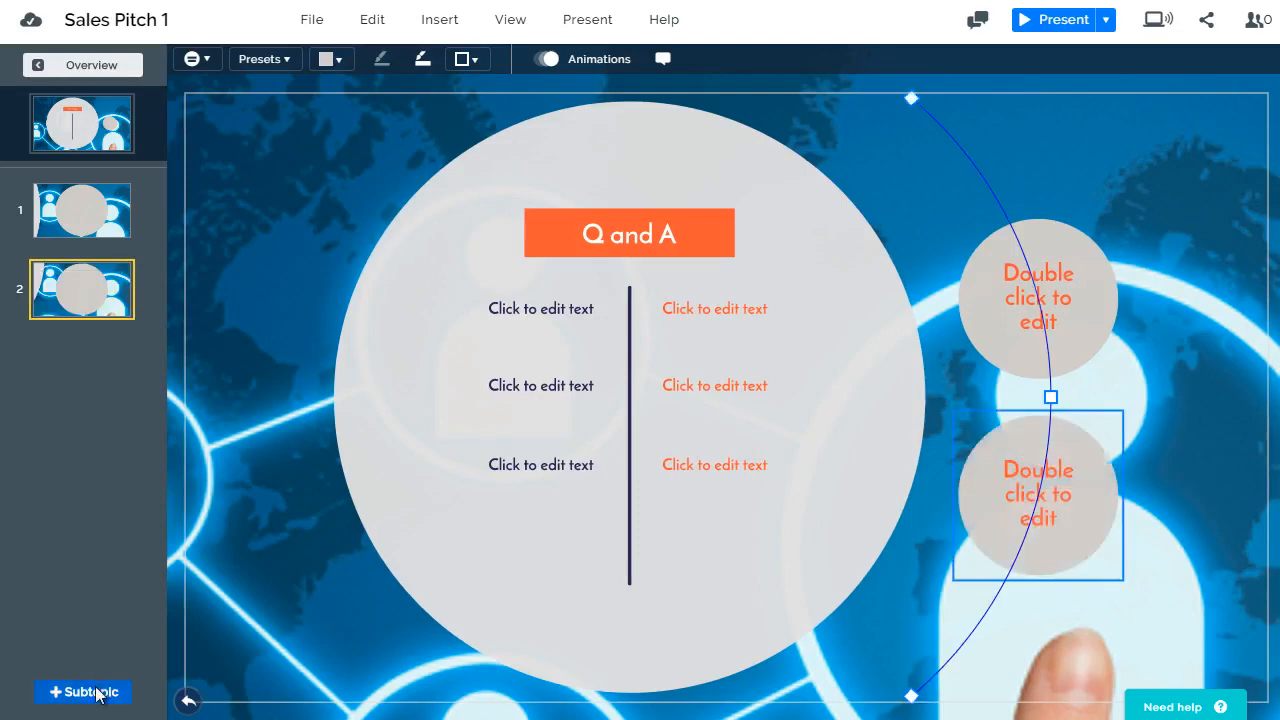
{"action": "left_click", "coordinate": [96, 693]}
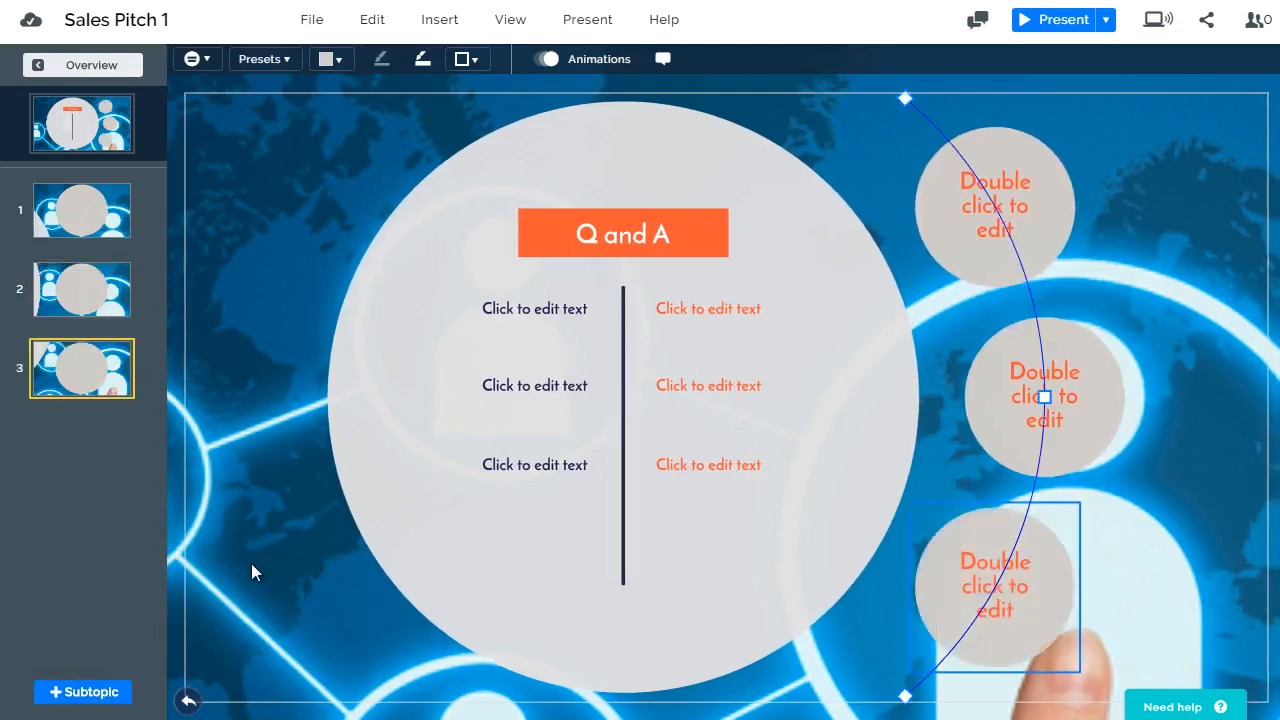
Add a stack subtopic as the fourth subtopic of Q and A and open its first page.
{"action": "left_click", "coordinate": [42, 690]}
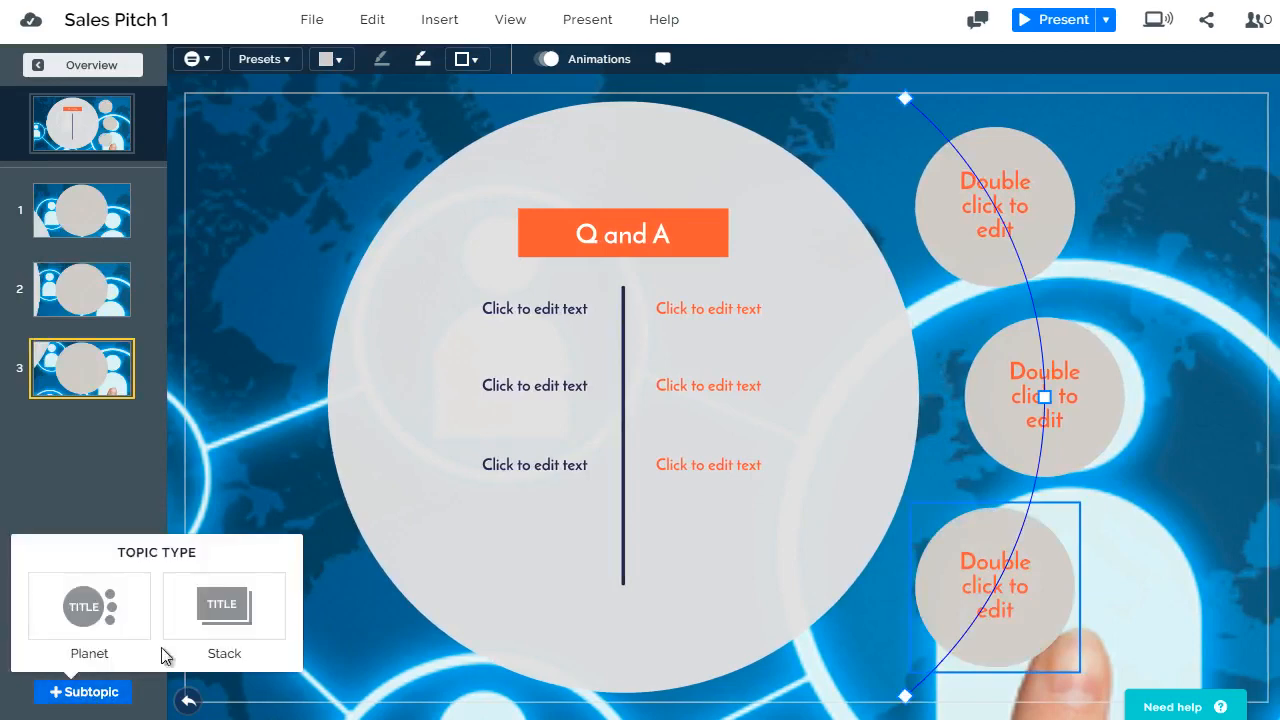
{"action": "left_click", "coordinate": [217, 626]}
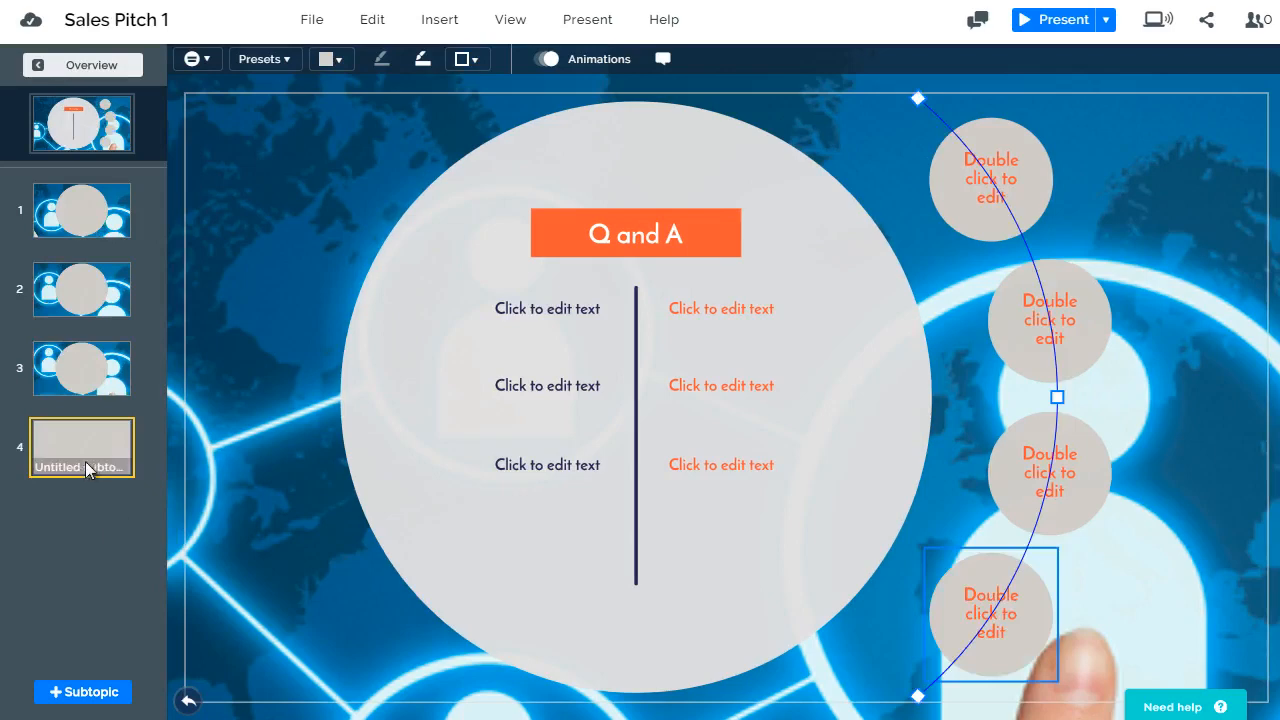
{"action": "left_click", "coordinate": [94, 449]}
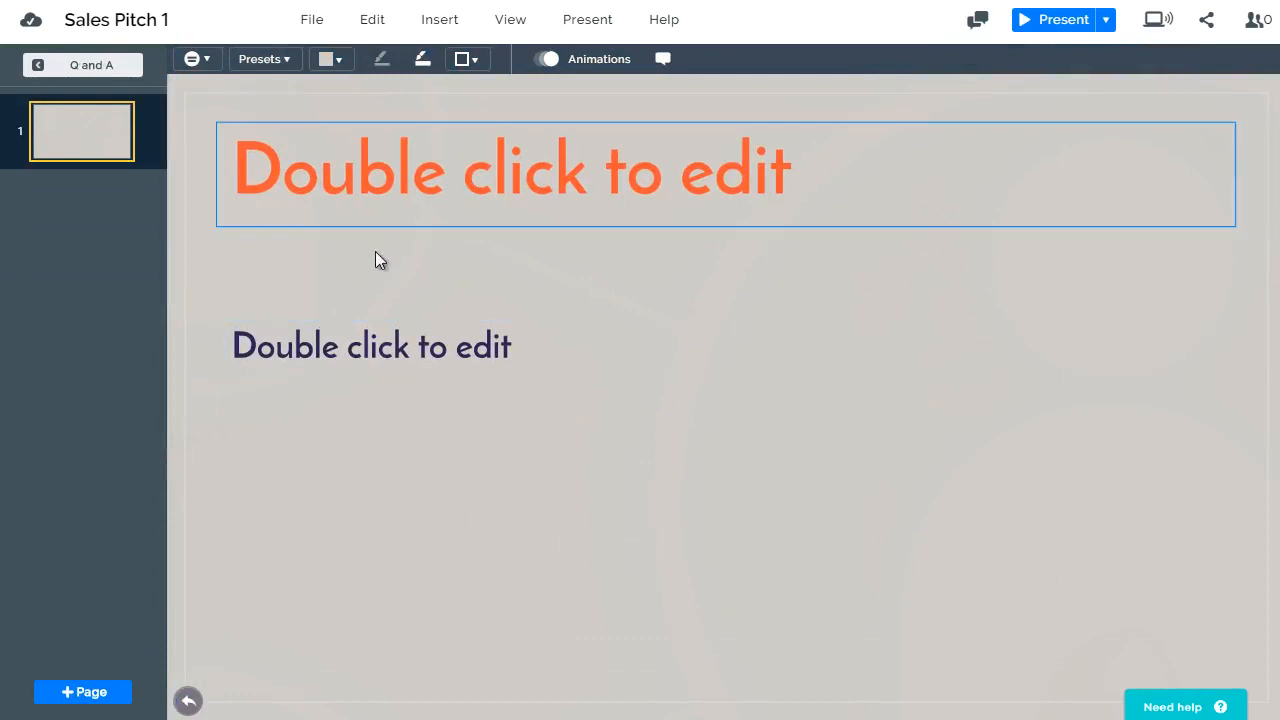
{"action": "left_click", "coordinate": [186, 447]}
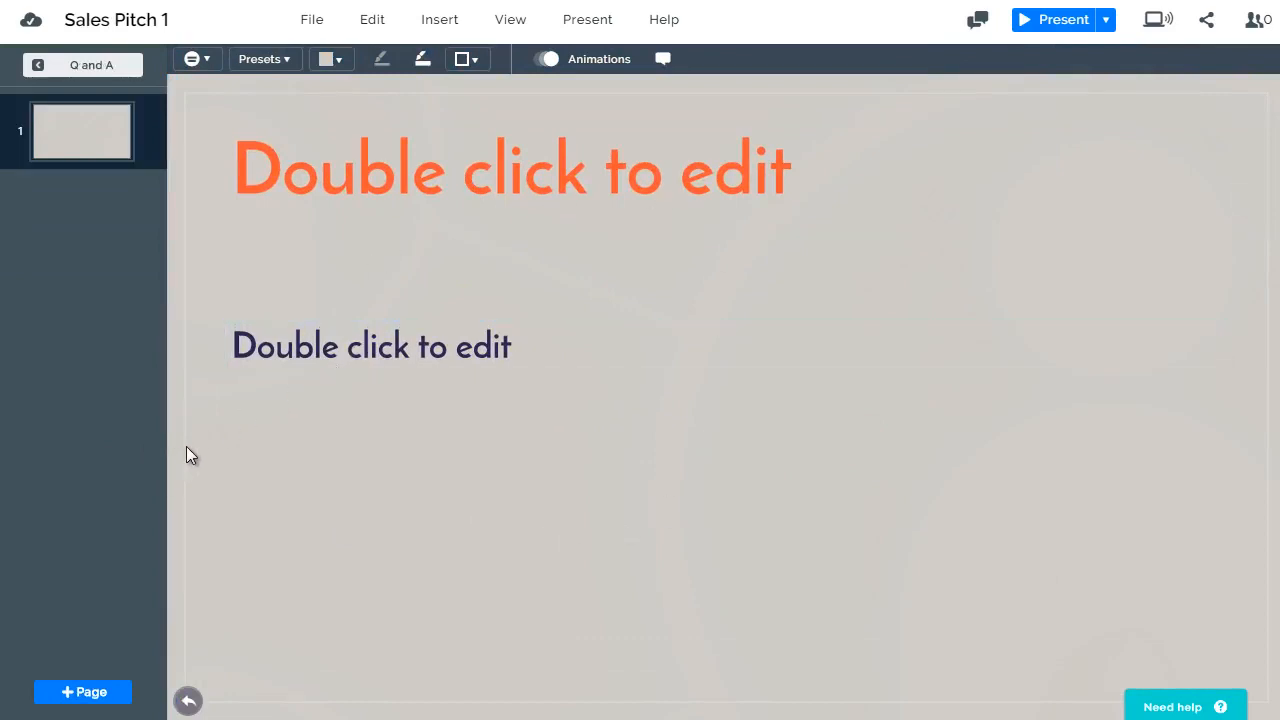